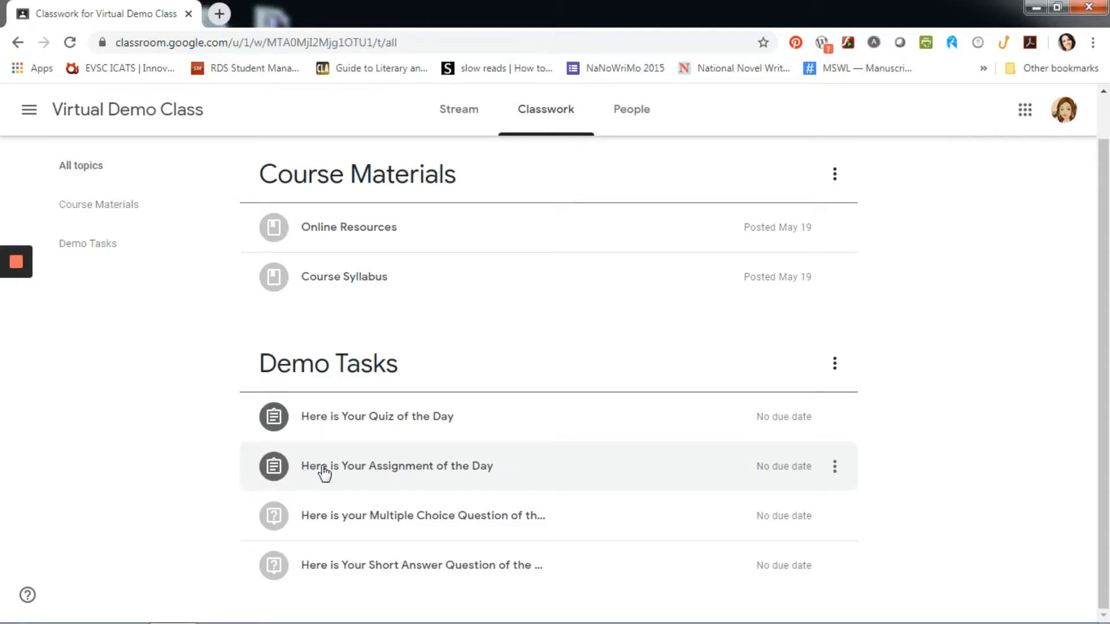
Open the full details of the assignment "Here is Your Assignment of the Day" from Demo Tasks
{"action": "left_click", "coordinate": [329, 467]}
{"action": "scroll", "coordinate": [345, 484], "scroll_direction": "down", "scroll_amount": 5}
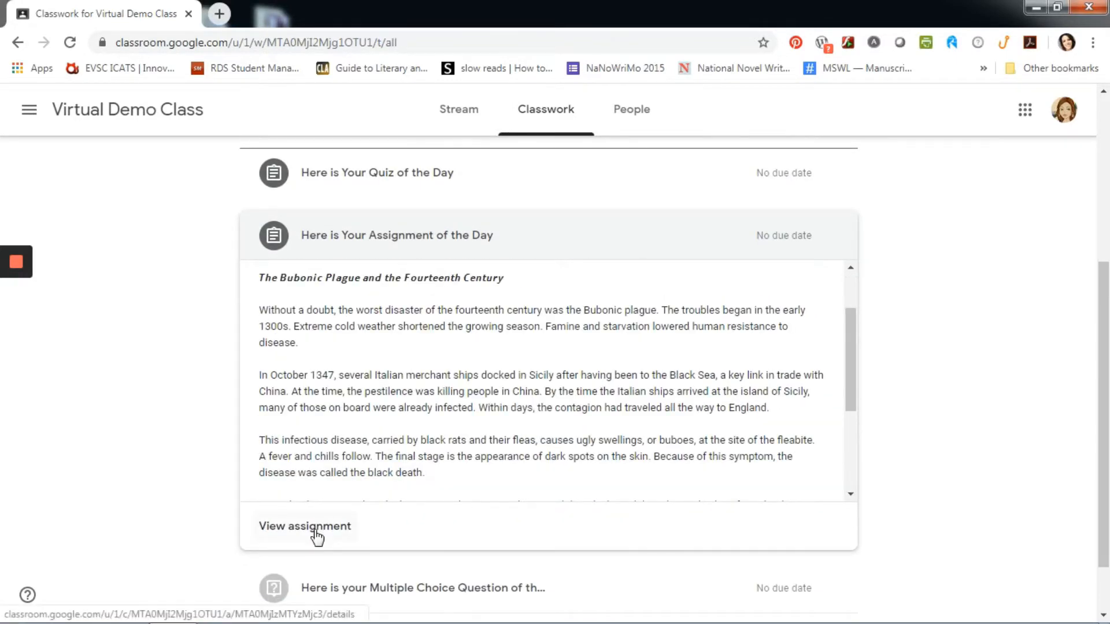
{"action": "left_click", "coordinate": [317, 537]}
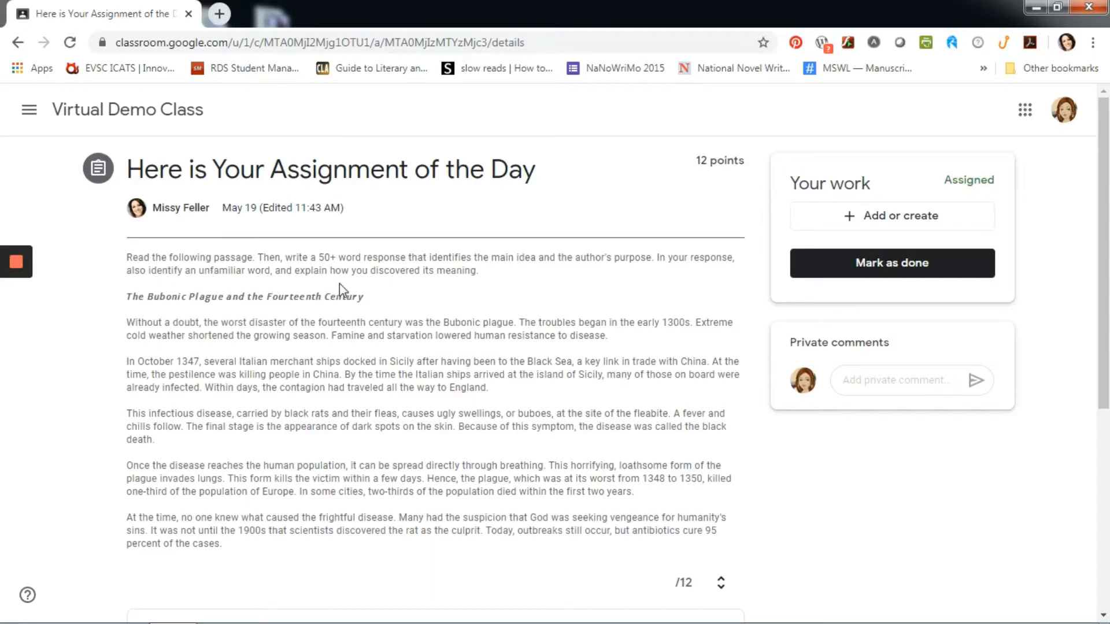
Review the assignment's instructions and rubric, and create a new Google Docs file as the attached work
{"action": "scroll", "coordinate": [391, 334], "scroll_direction": "down", "scroll_amount": 6}
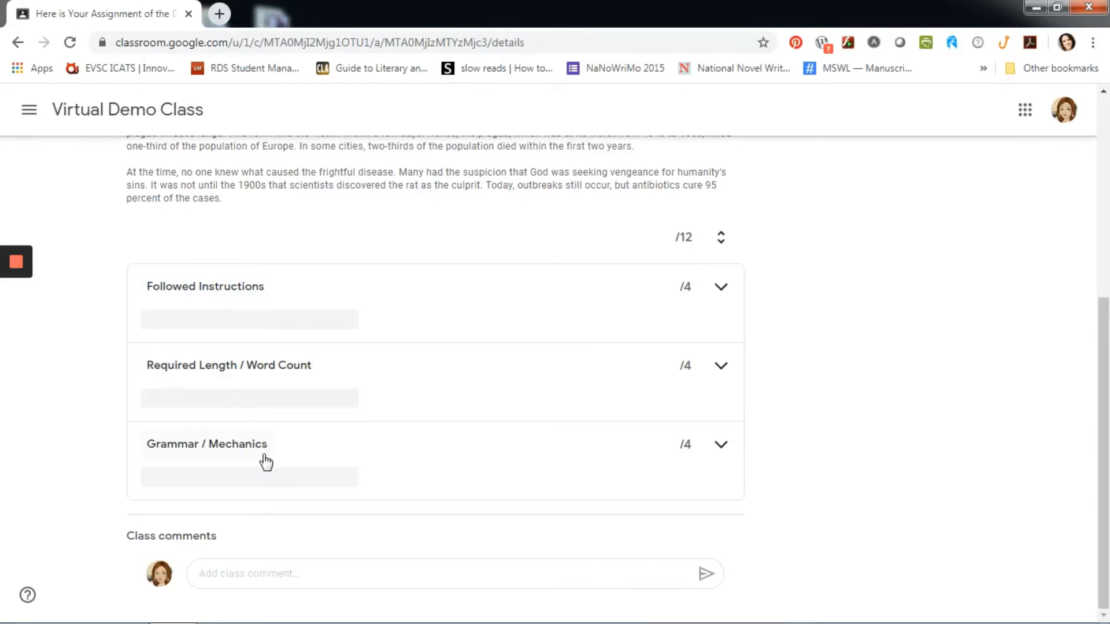
{"action": "scroll", "coordinate": [266, 463], "scroll_direction": "up", "scroll_amount": 5}
{"action": "scroll", "coordinate": [263, 461], "scroll_direction": "up", "scroll_amount": 1}
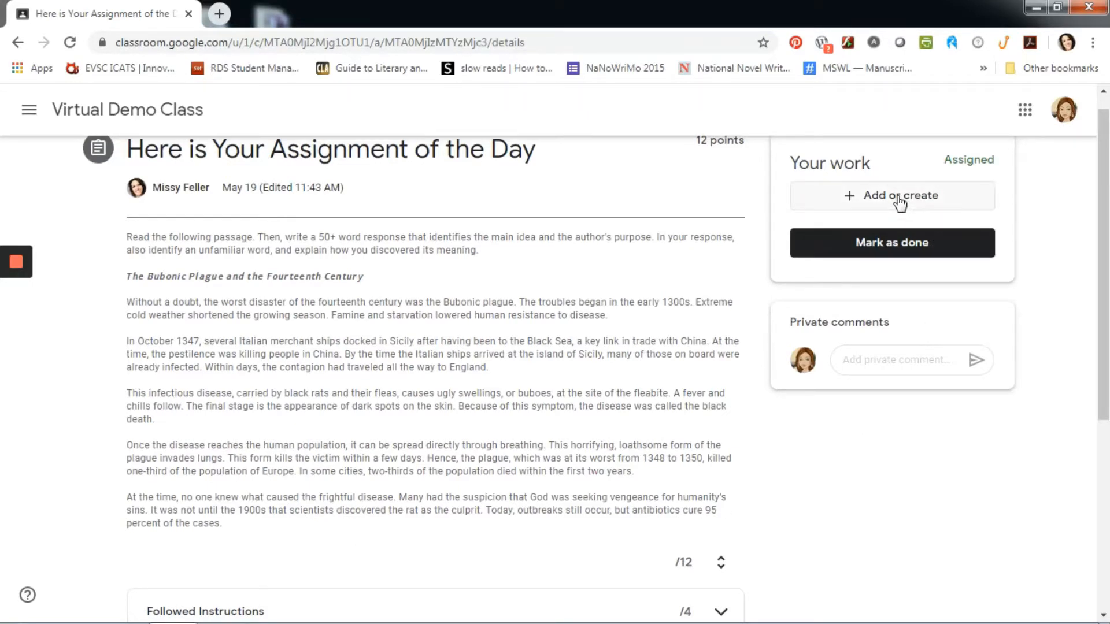
{"action": "scroll", "coordinate": [895, 211], "scroll_direction": "up", "scroll_amount": 1}
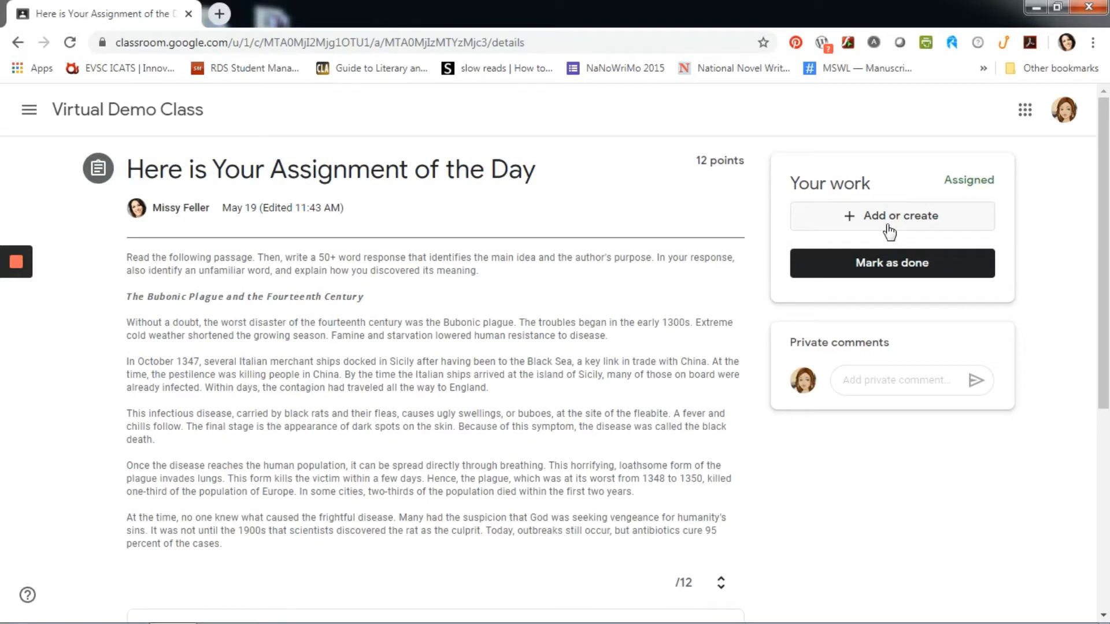
{"action": "left_click", "coordinate": [889, 232]}
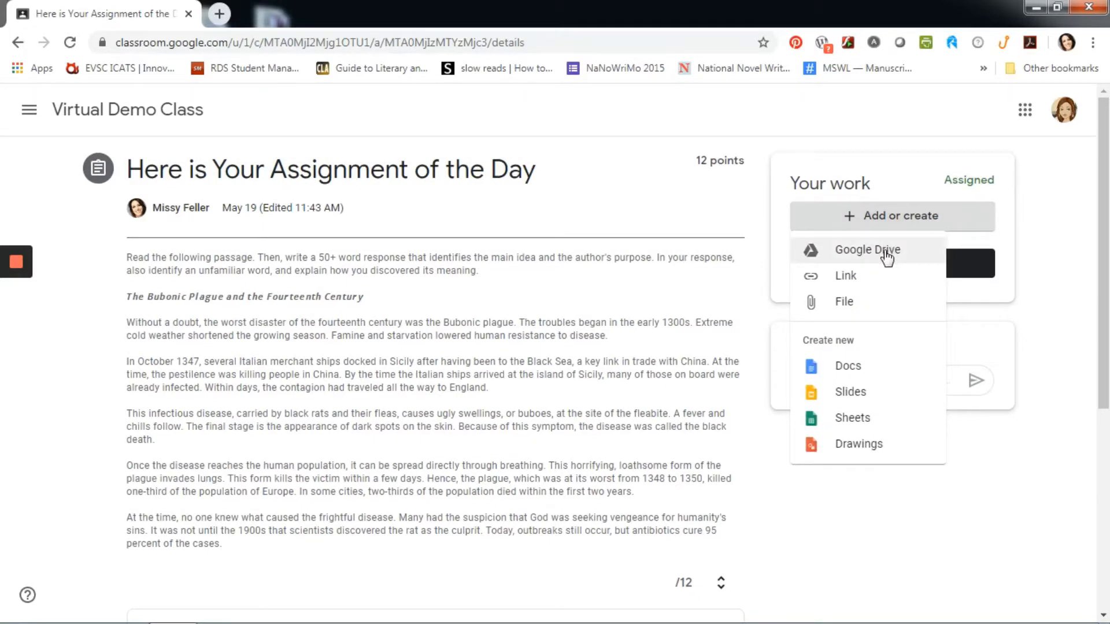
{"action": "left_click", "coordinate": [847, 376]}
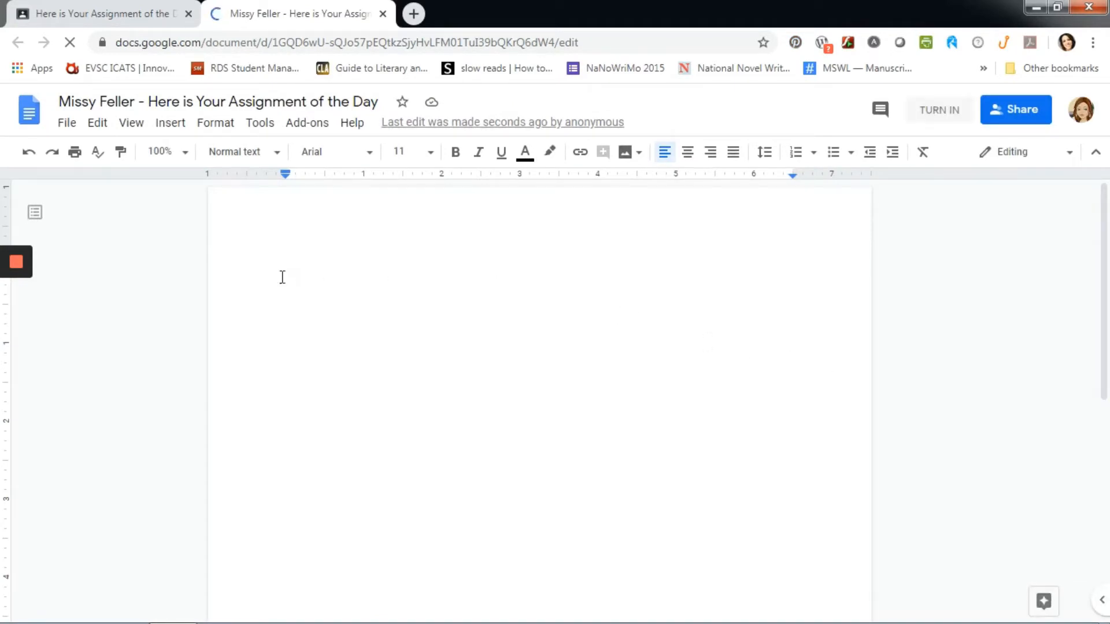
Enter a four-line heading with "Student Name", the teacher's name, "English" and "Date", followed by a blank line
{"action": "type", "text": "Student Name"}
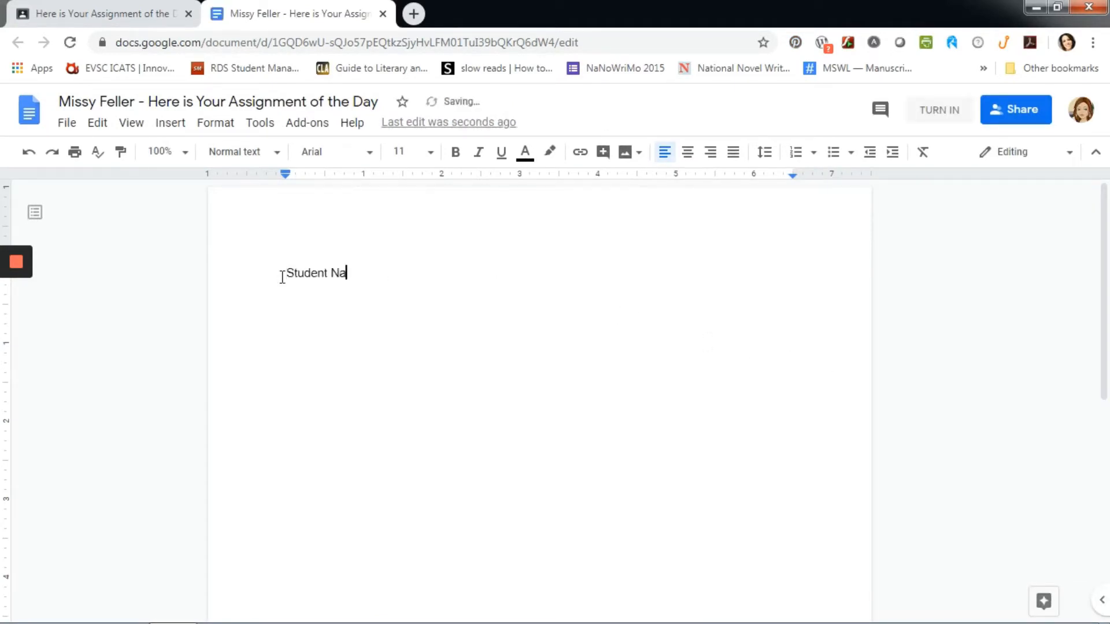
{"action": "key", "text": "Return"}
{"action": "type", "text": "Mrs. Feller"}
{"action": "key", "text": "Return"}
{"action": "type", "text": "English"}
{"action": "key", "text": "Return"}
{"action": "type", "text": "Date"}
{"action": "key", "text": "Return"}
{"action": "key", "text": "Return"}
Begin the response with "The Bubonic Plague was the worst disaster of the fourteenth century because it killed so many people."
{"action": "type", "text": "The Bub"}
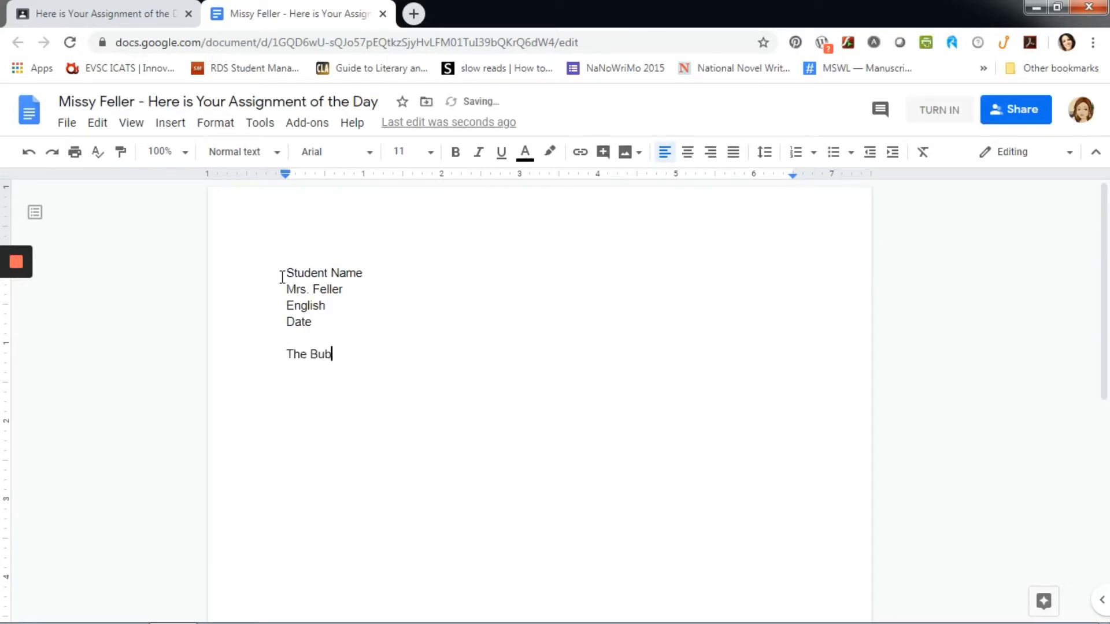
{"action": "type", "text": "onic Plague was the worst disaster"}
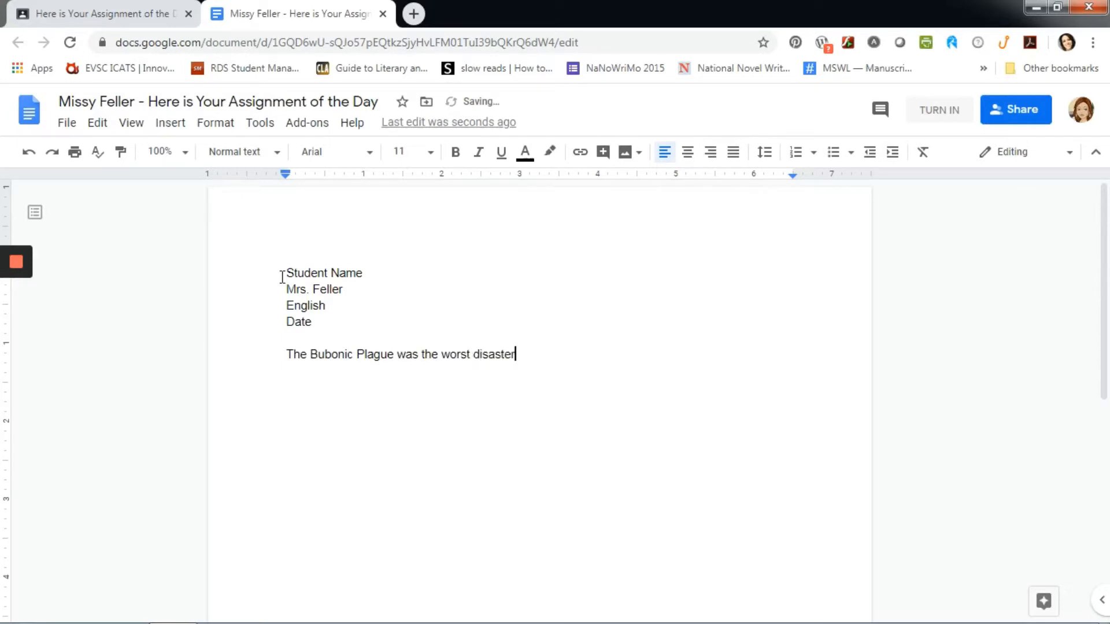
{"action": "type", "text": " of the fourteenth century becaus"}
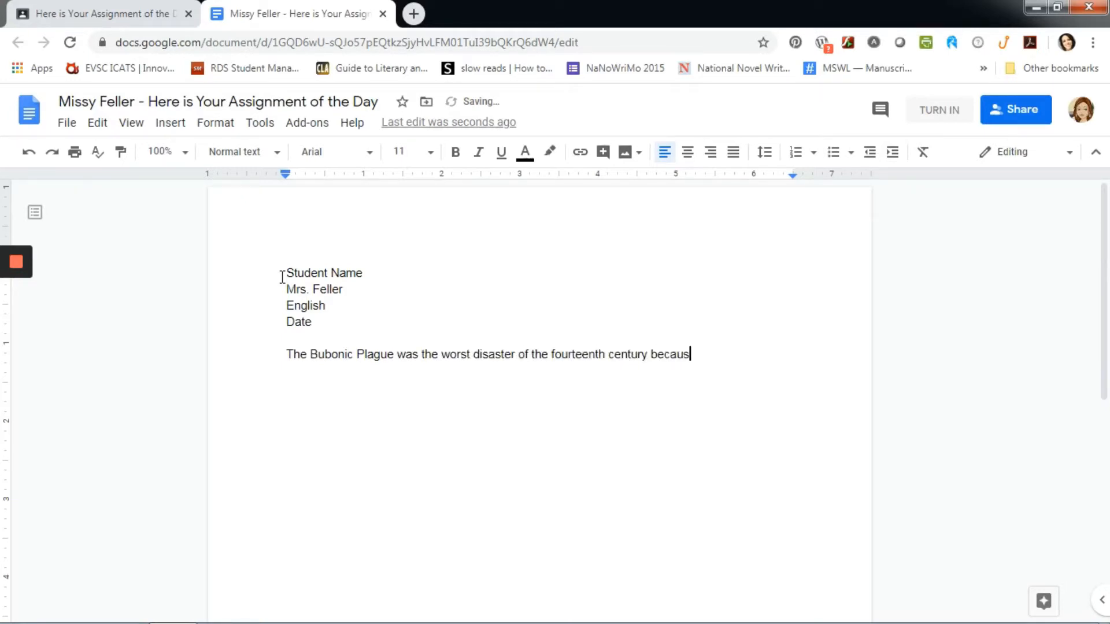
{"action": "type", "text": "e it killed so many people."}
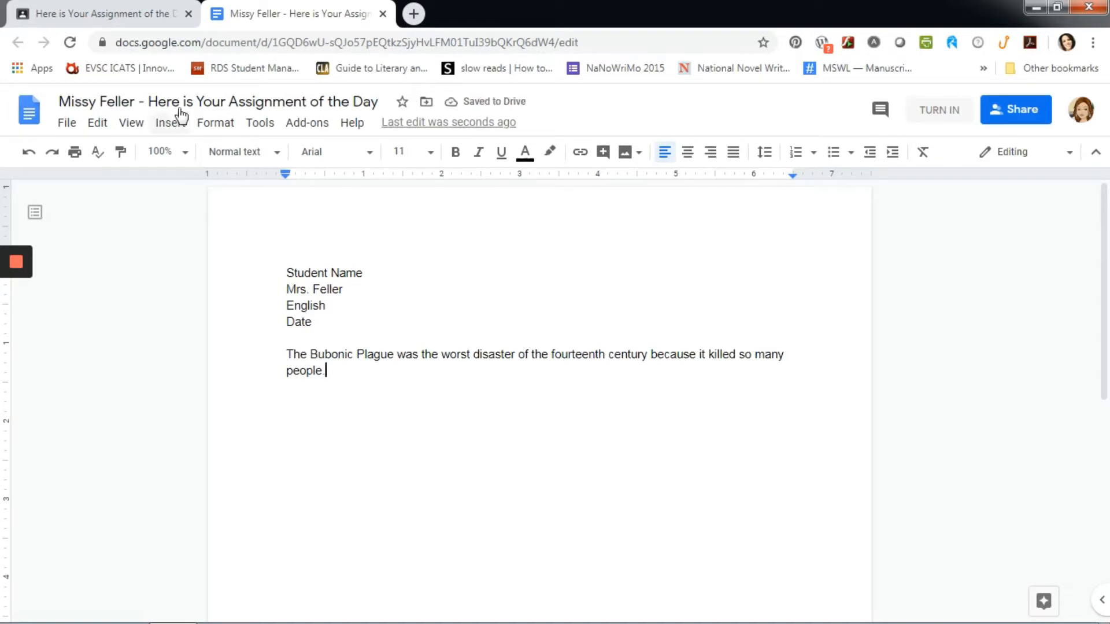
Add the sentence "The main purpose of this reading passage is to inform readers about the disastrous effects of the Bubonic Plague on fourteenth century Europe."
{"action": "left_click", "coordinate": [110, 17]}
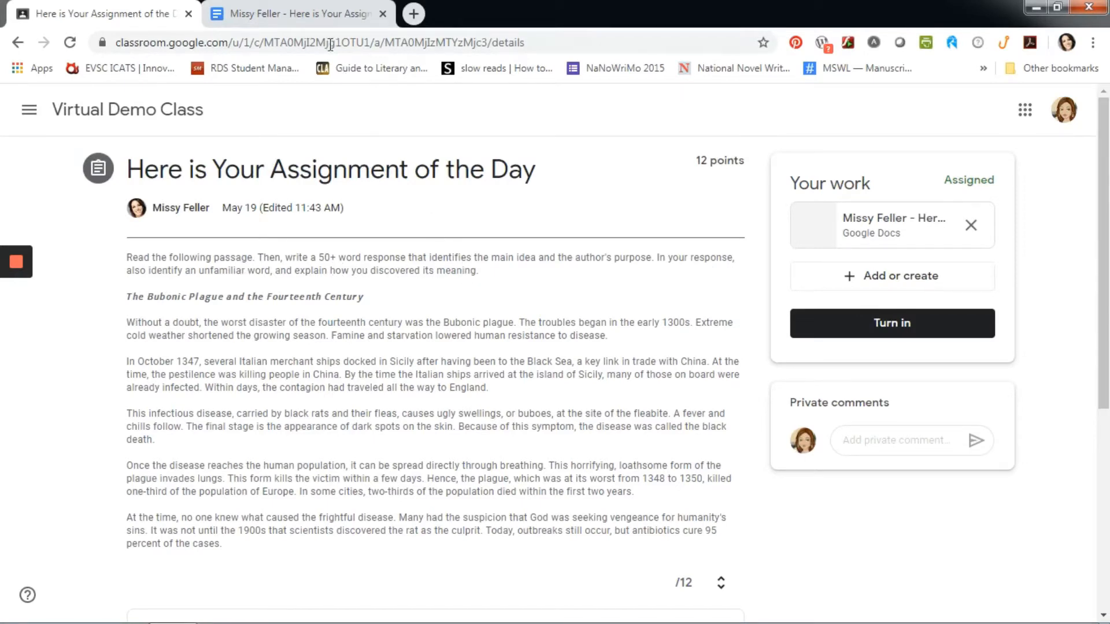
{"action": "left_click", "coordinate": [311, 21]}
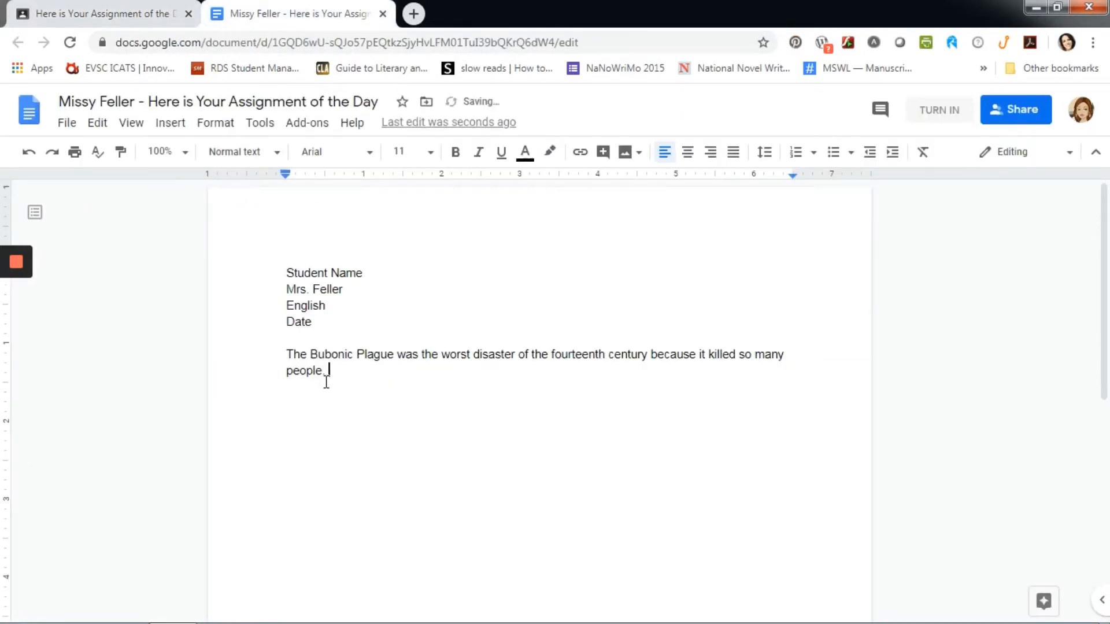
{"action": "type", "text": "The main purpose of this reading passag"}
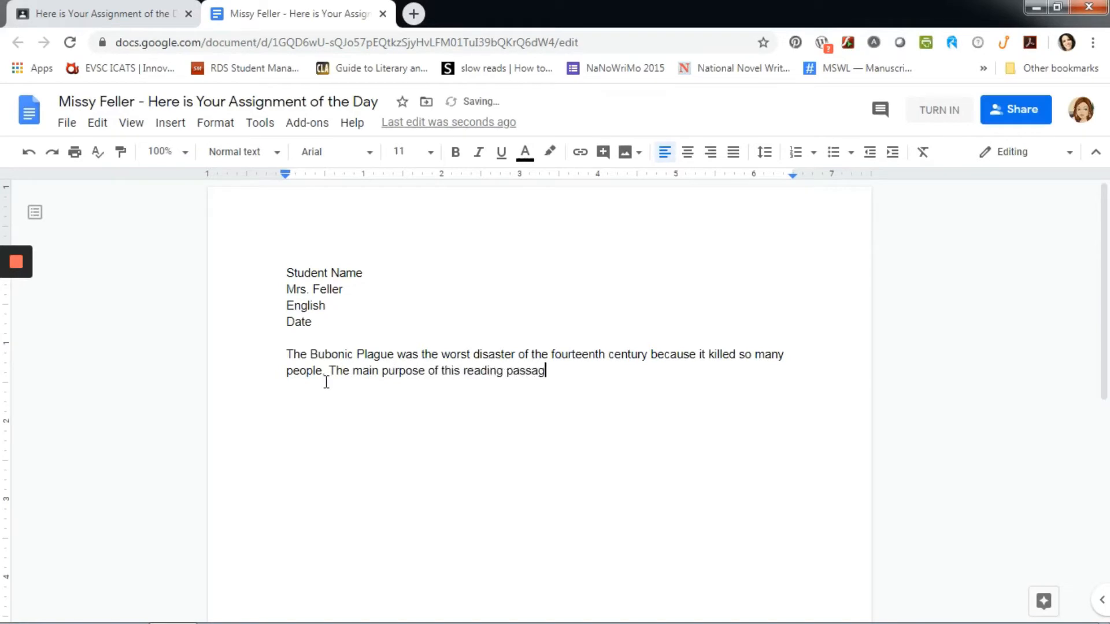
{"action": "type", "text": "e is to inform readers about the disastrous "}
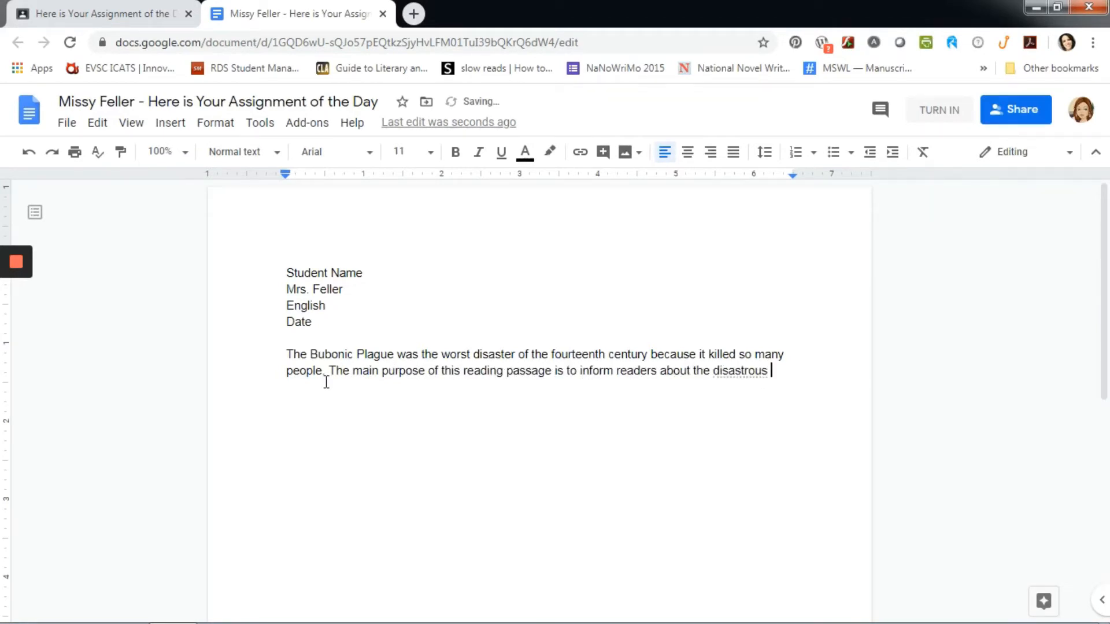
{"action": "type", "text": "effects of the Bubonic Plagu"}
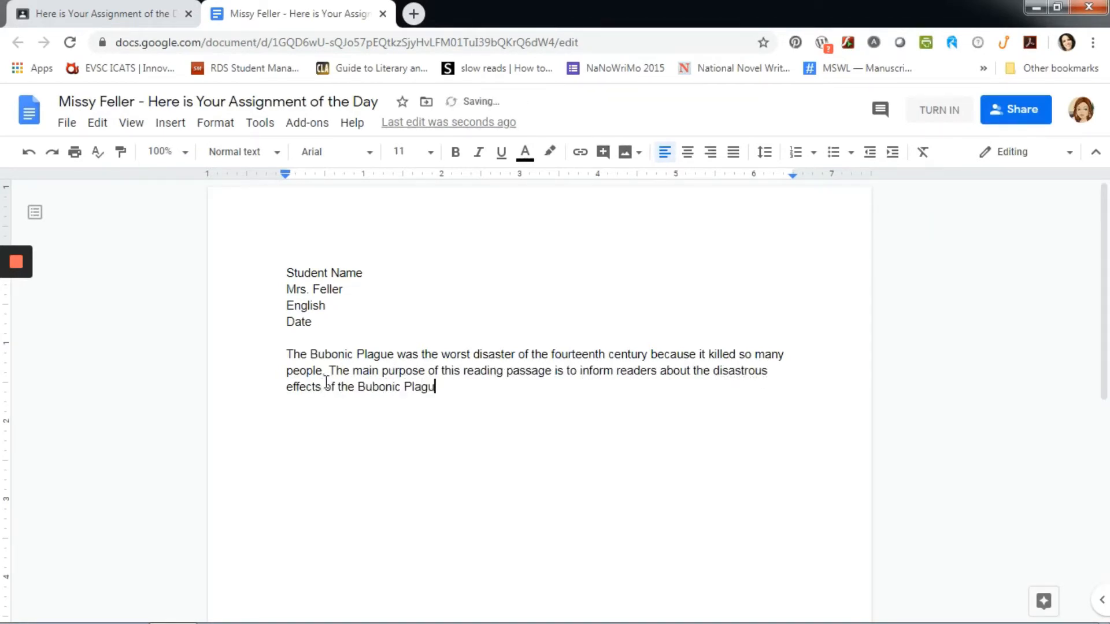
{"action": "type", "text": "e on fourteenth century Europe. "}
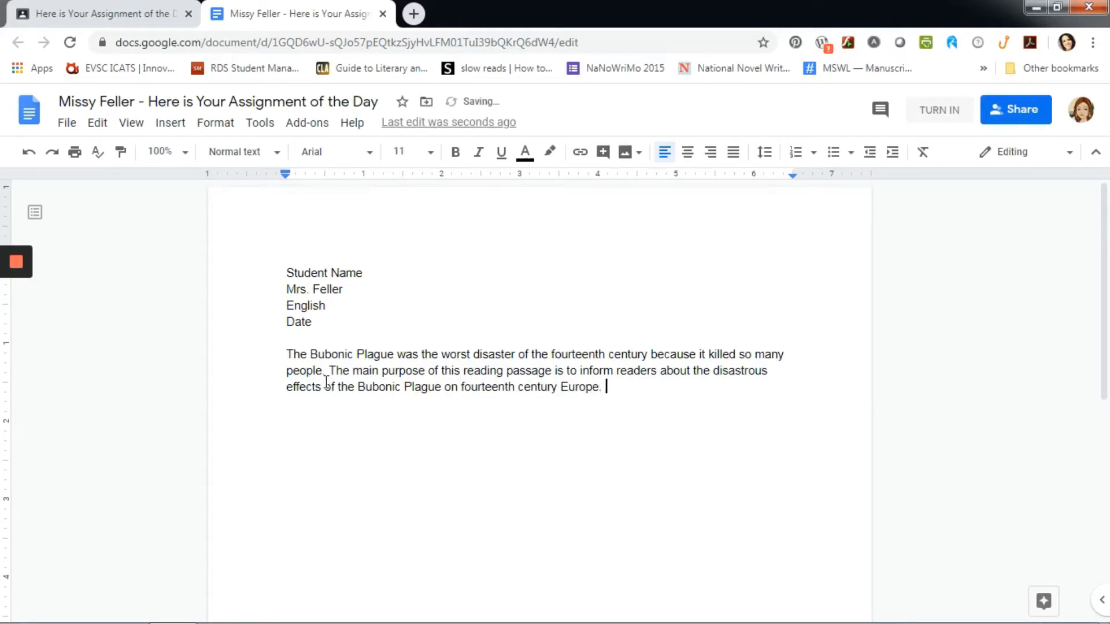
Continue the paragraph with "A word I didn't initially understand was “loathsome.” When I read this sentence from the text, “"
{"action": "type", "text": "A word I didn't initially "}
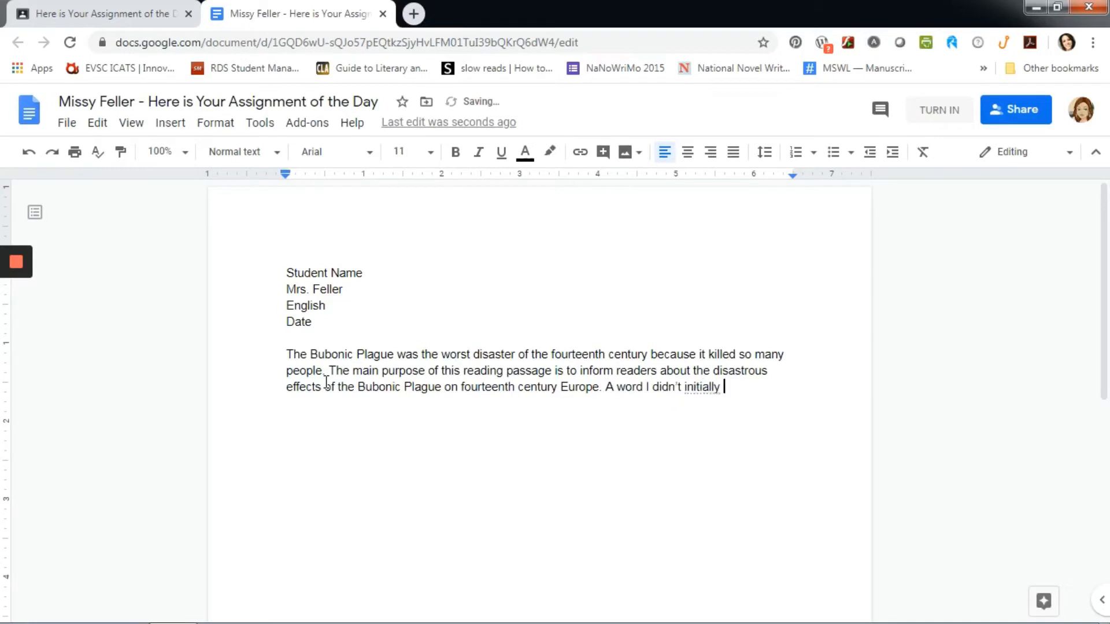
{"action": "type", "text": "understand was \"loathsome."}
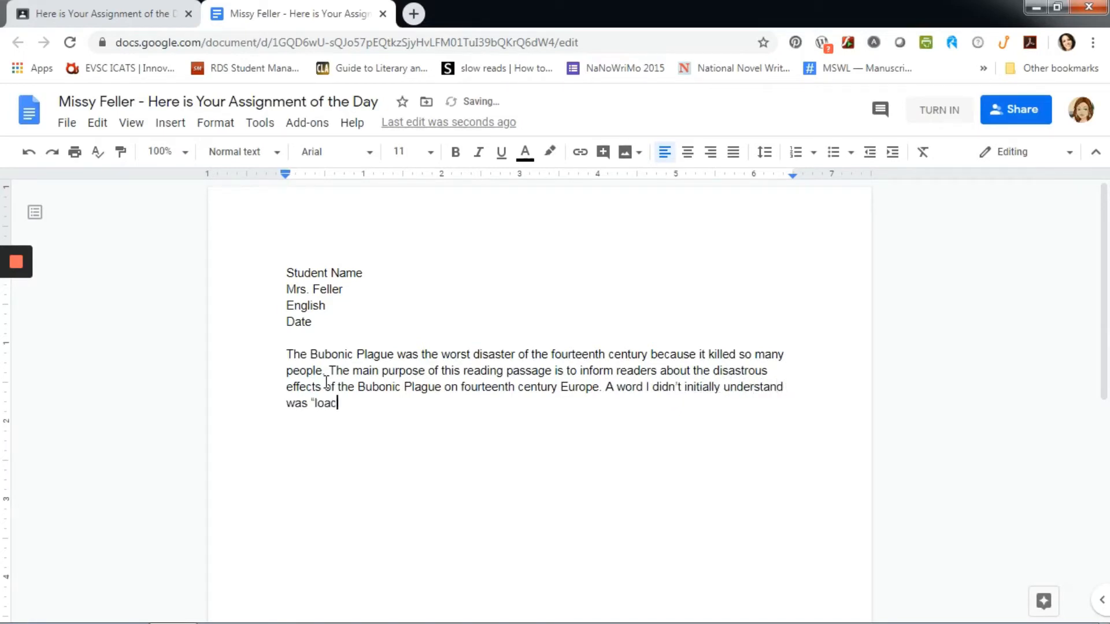
{"action": "type", "text": "\""}
{"action": "type", "text": " When I read this sentence f"}
{"action": "type", "text": "rom the text, “"}
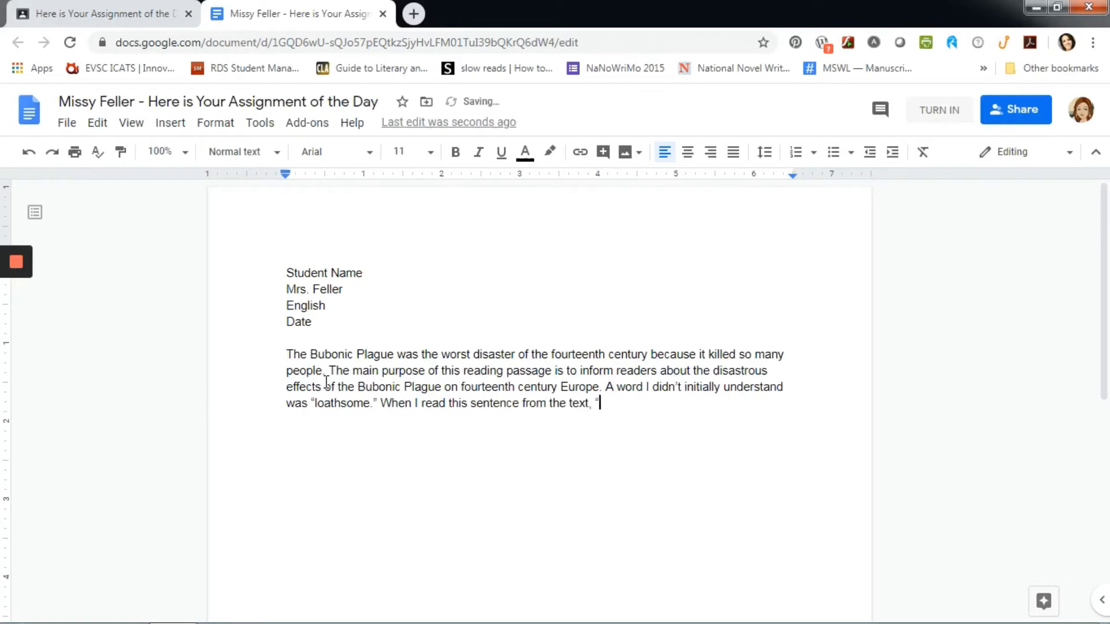
Copy "This horrifying, loathsome form of the plague invades lungs" from the assignment passage into the response as a quotation
{"action": "left_click", "coordinate": [99, 15]}
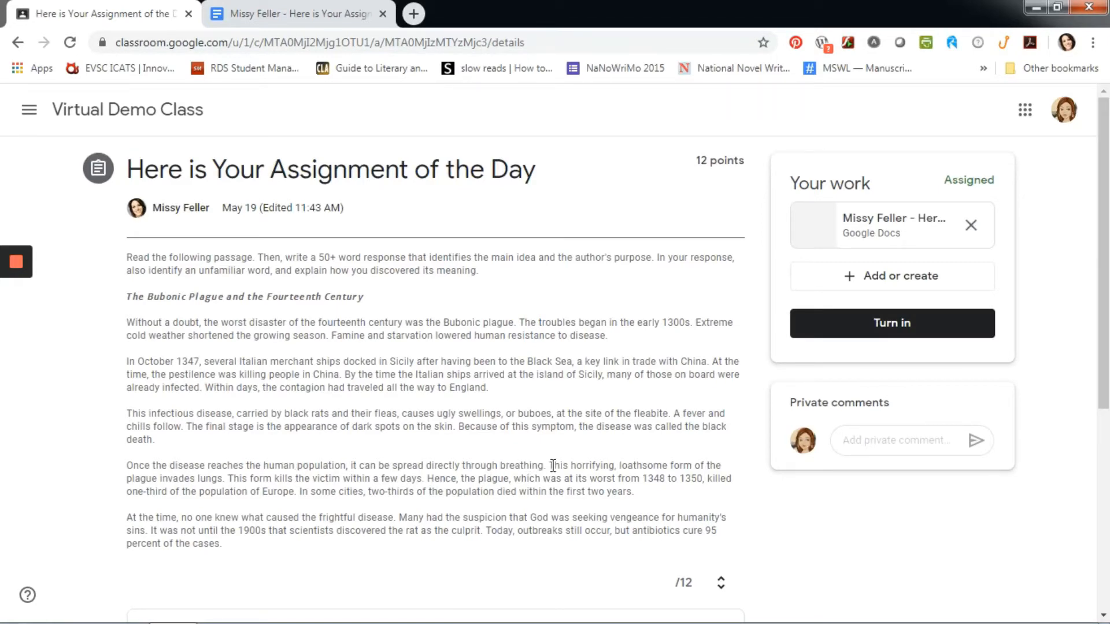
{"action": "left_click_drag", "start_coordinate": [549, 469], "coordinate": [227, 482]}
{"action": "key", "text": "ctrl+c"}
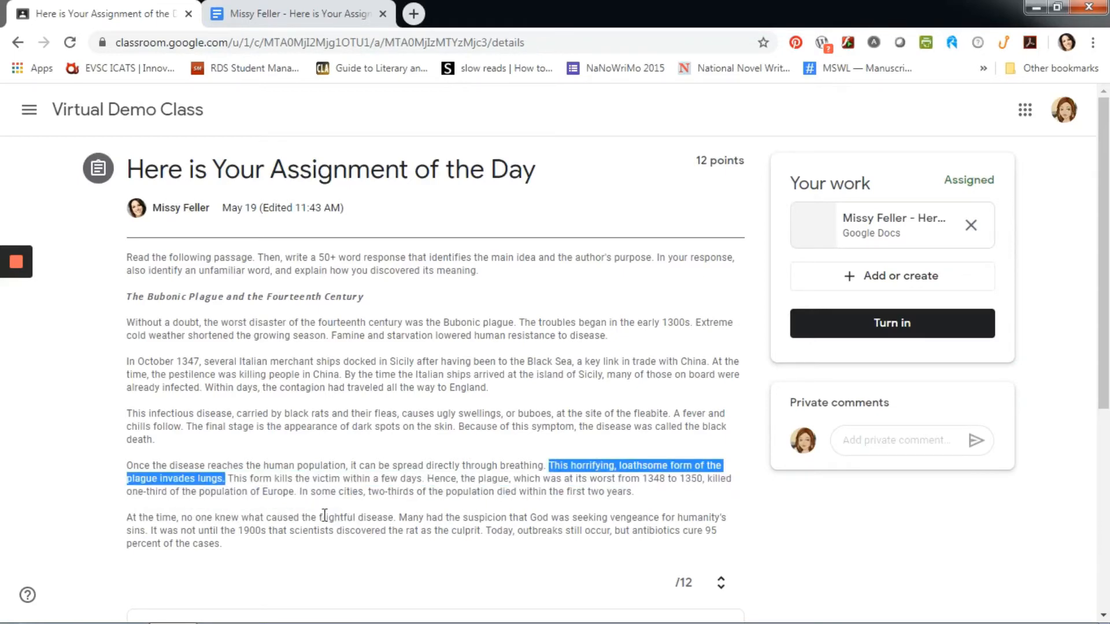
{"action": "left_click", "coordinate": [261, 9]}
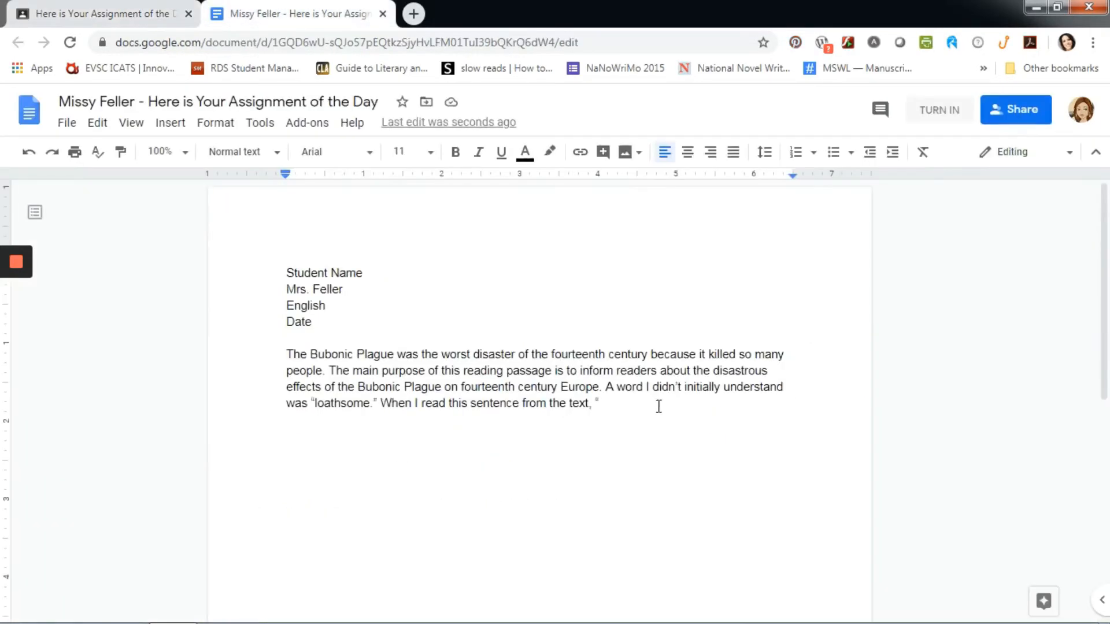
{"action": "key", "text": "ctrl+v"}
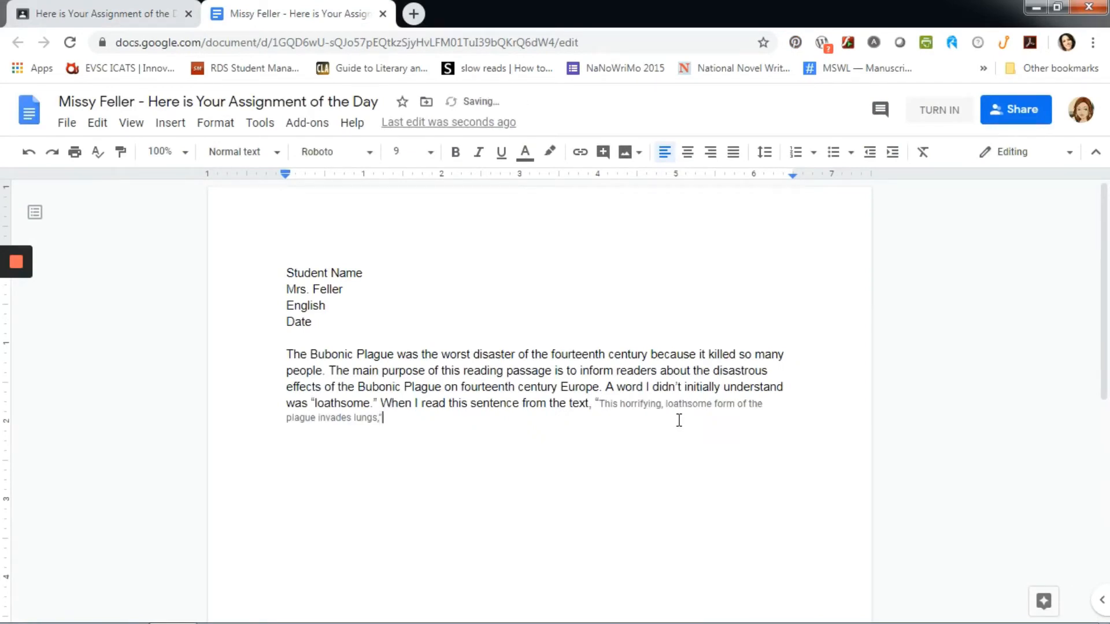
Finish the response's last sentence with "I can infer the meaning of “loathsome” is hateful."
{"action": "type", "text": "I can infer the meaning of "}
{"action": "type", "text": "\"loathsome\" "}
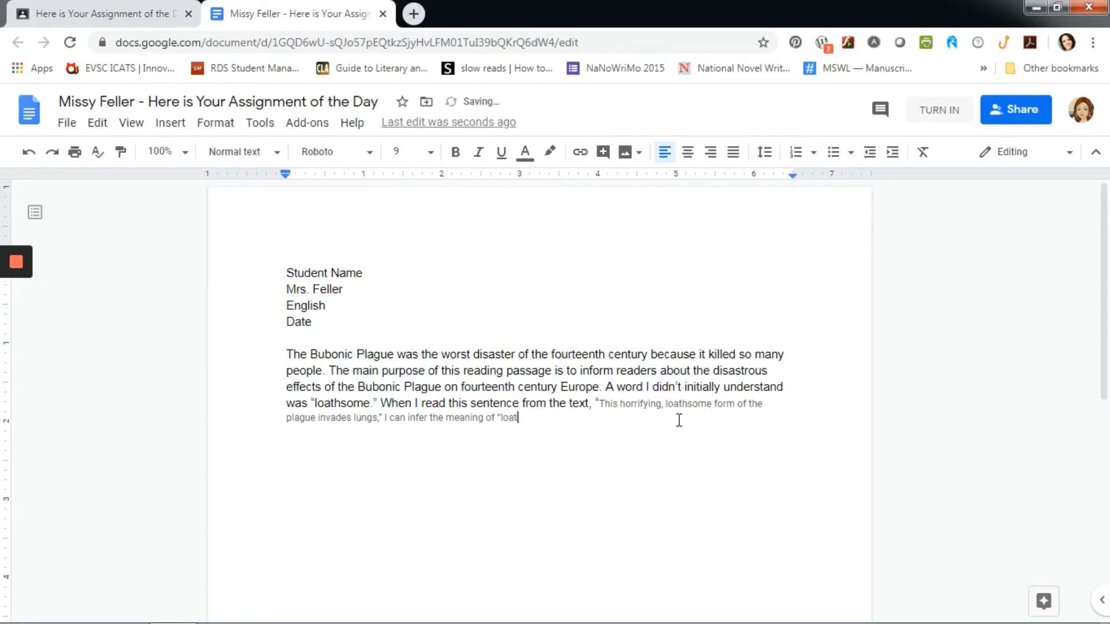
{"action": "type", "text": "is hateful."}
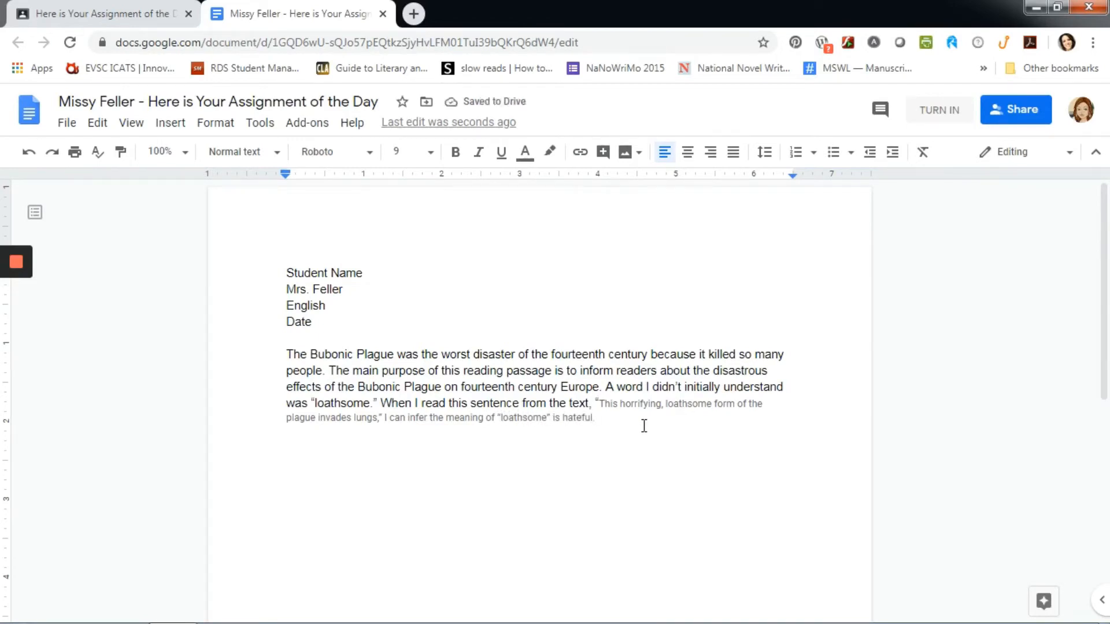
Change the response paragraph's font to Calibri
{"action": "left_click_drag", "start_coordinate": [644, 426], "coordinate": [282, 359]}
{"action": "left_click", "coordinate": [350, 155]}
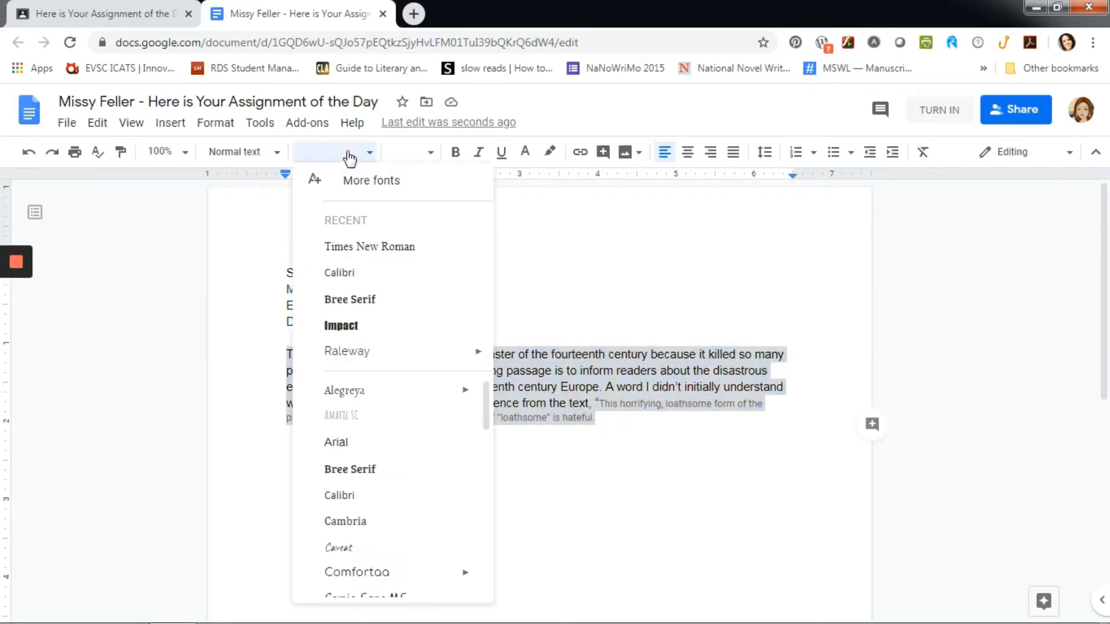
{"action": "left_click", "coordinate": [362, 273]}
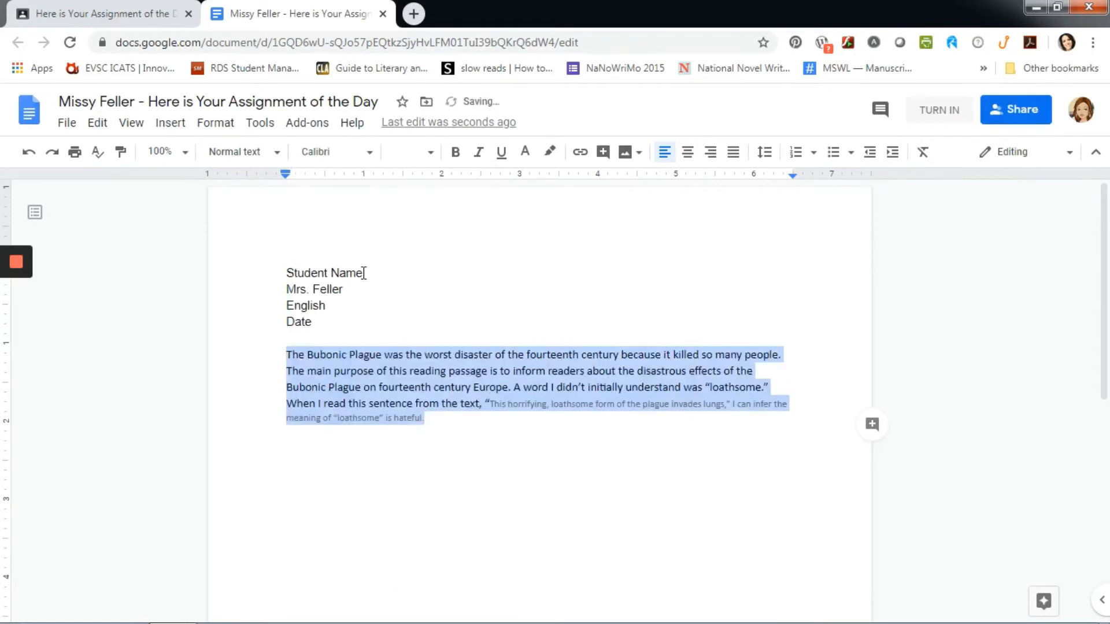
Set the whole document's text to Arial at size 12
{"action": "left_click", "coordinate": [342, 265]}
{"action": "key", "text": "ctrl+a"}
{"action": "left_click", "coordinate": [335, 151]}
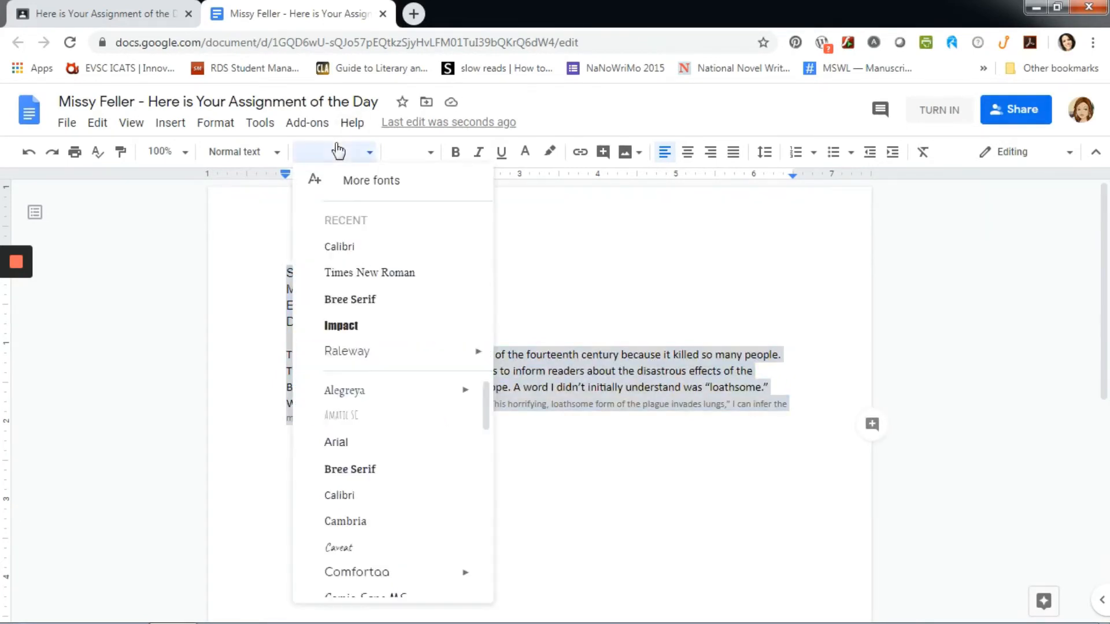
{"action": "left_click", "coordinate": [360, 442]}
{"action": "left_click", "coordinate": [406, 151]}
{"action": "left_click", "coordinate": [408, 285]}
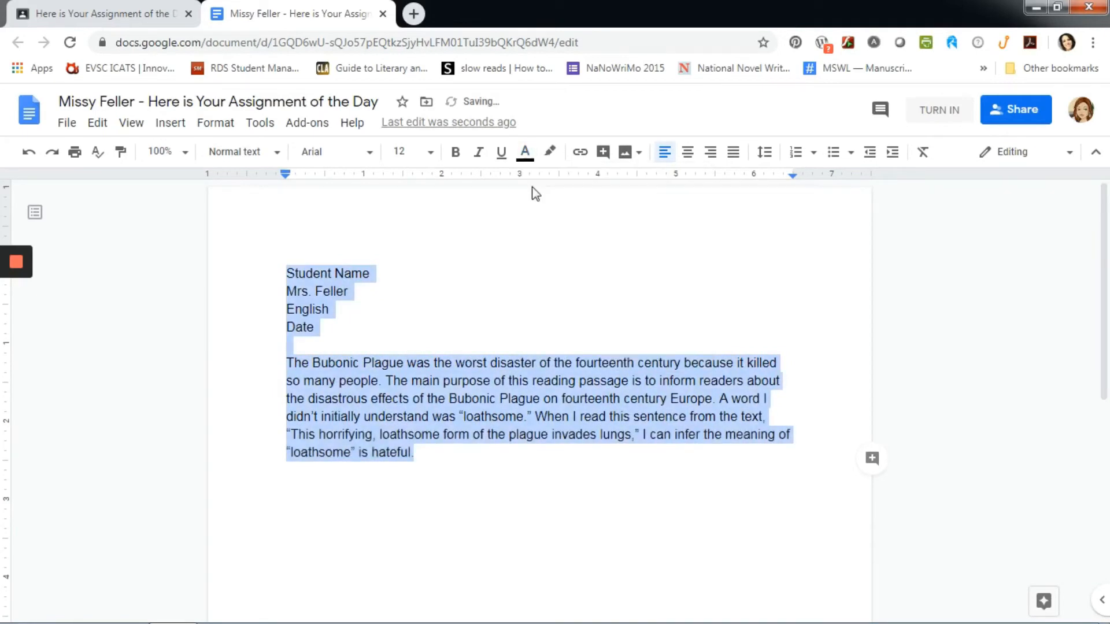
{"action": "left_click", "coordinate": [469, 435]}
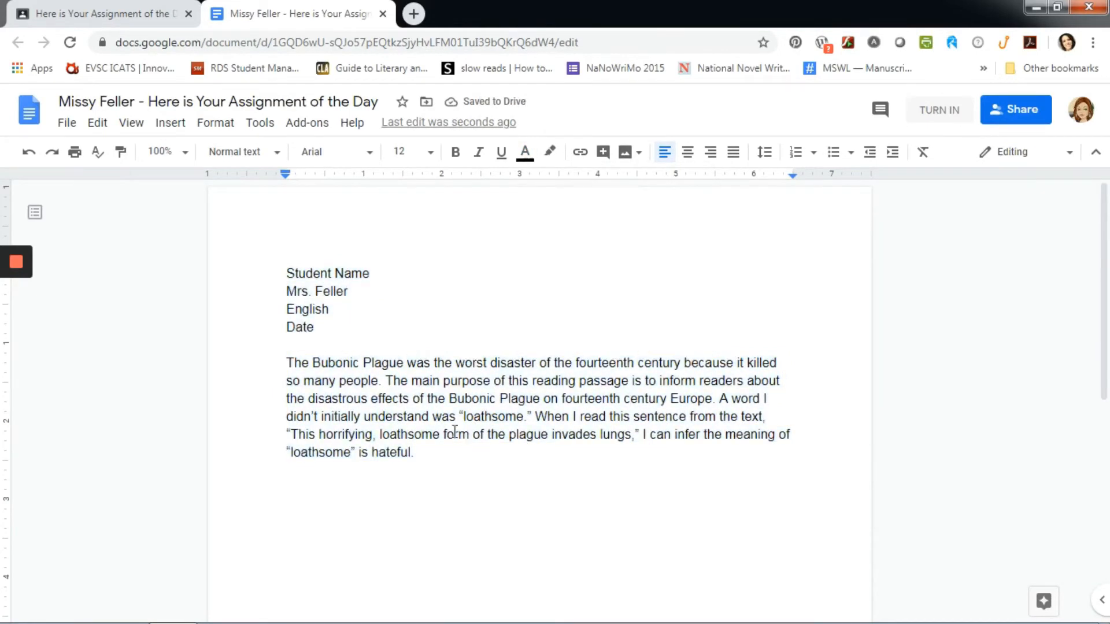
Return to the assignment page in Classroom and check its rubric criteria and instructions against the written response
{"action": "left_click", "coordinate": [119, 23]}
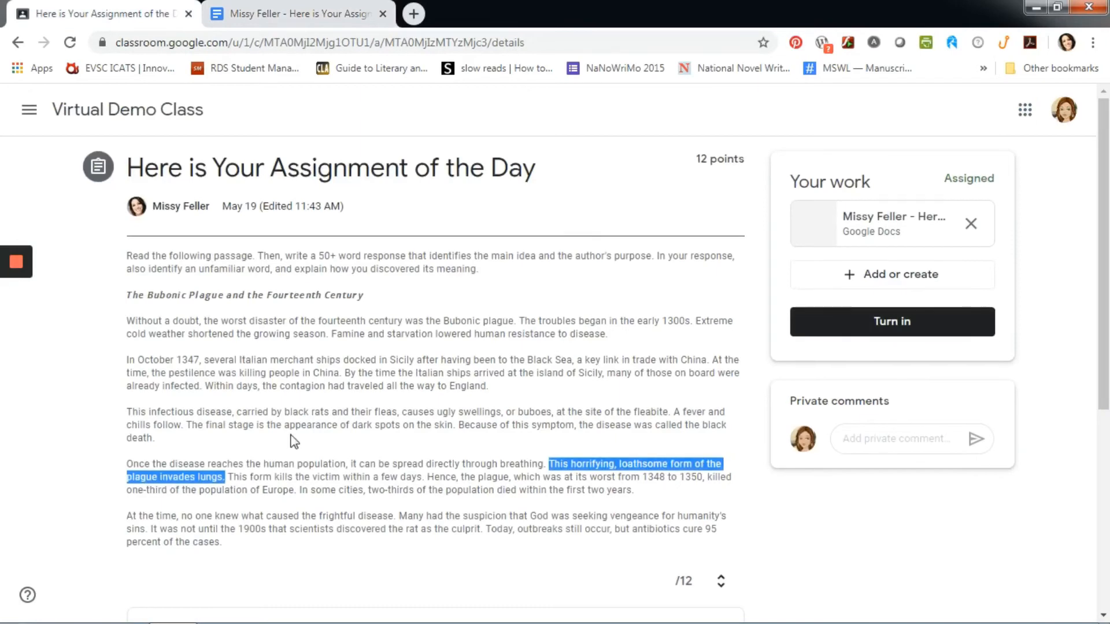
{"action": "scroll", "coordinate": [301, 471], "scroll_direction": "down", "scroll_amount": 5}
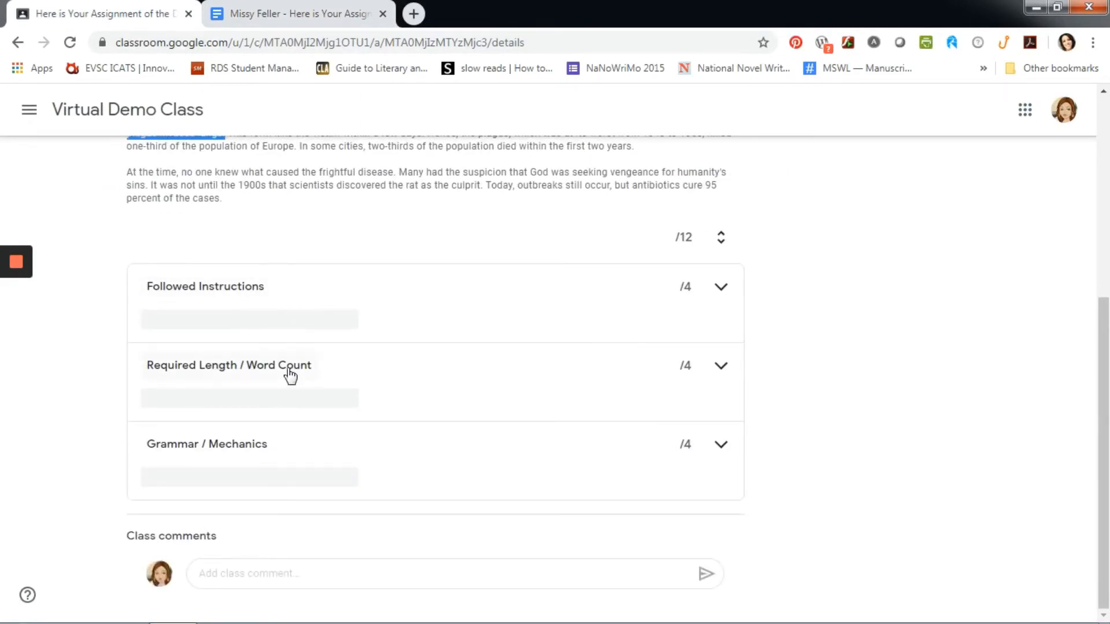
{"action": "scroll", "coordinate": [408, 359], "scroll_direction": "up", "scroll_amount": 5}
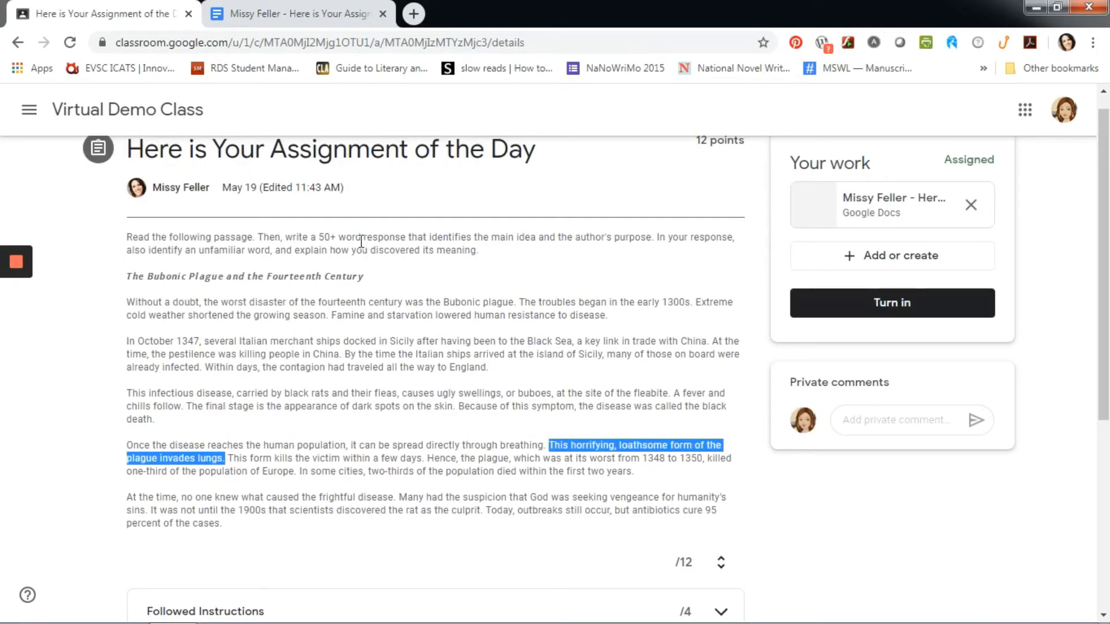
Switch to the response document in Google Docs and check the word count of the response paragraph
{"action": "left_click", "coordinate": [335, 13]}
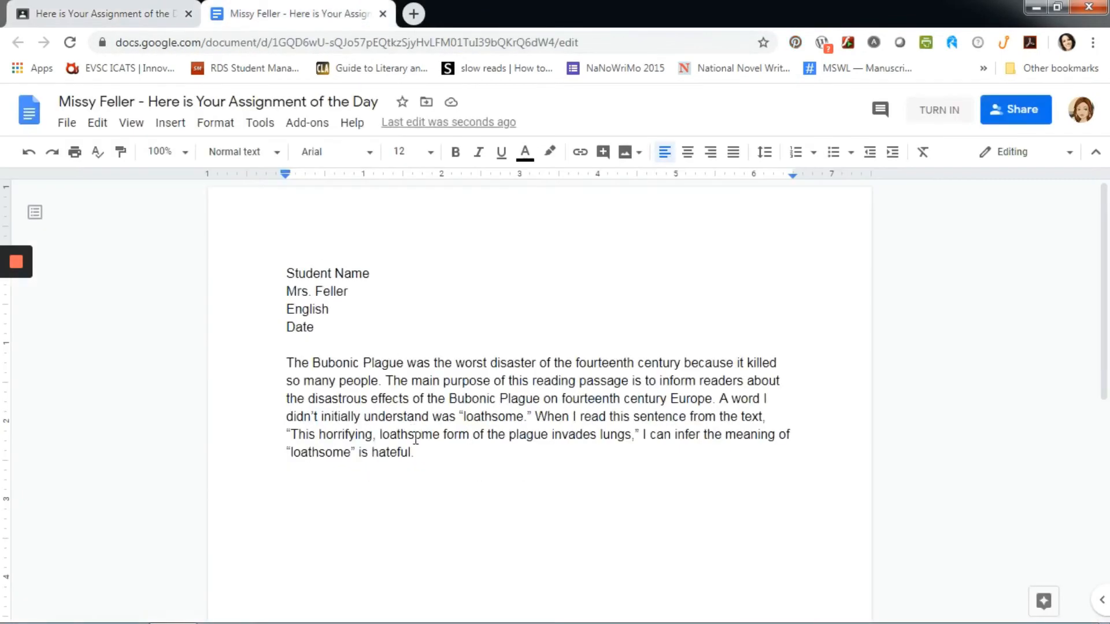
{"action": "left_click_drag", "start_coordinate": [414, 453], "coordinate": [277, 368]}
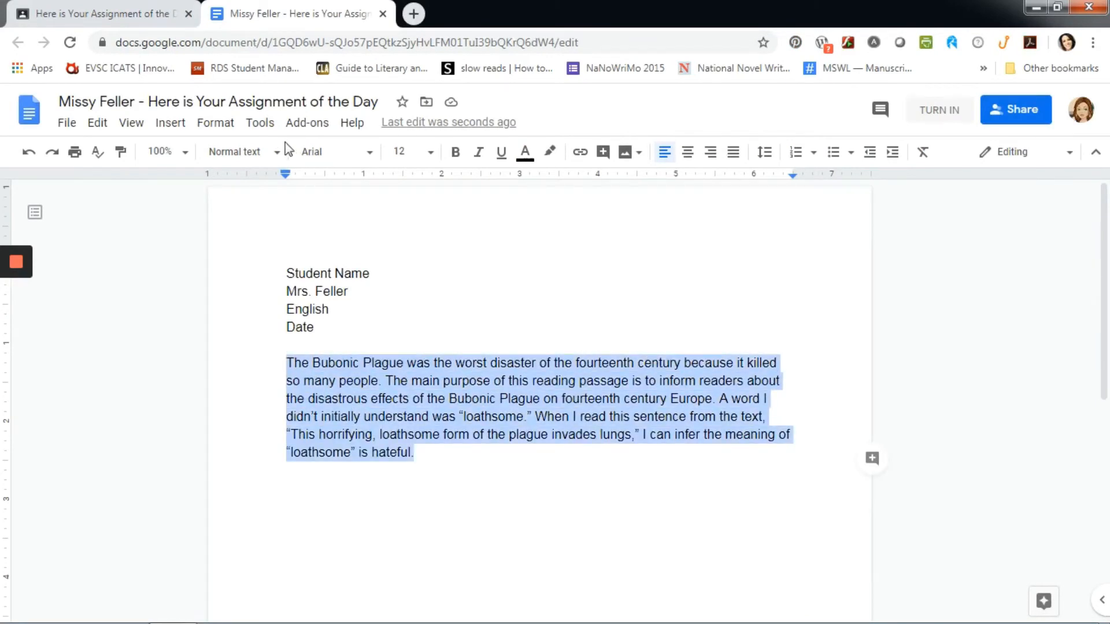
{"action": "left_click", "coordinate": [268, 126]}
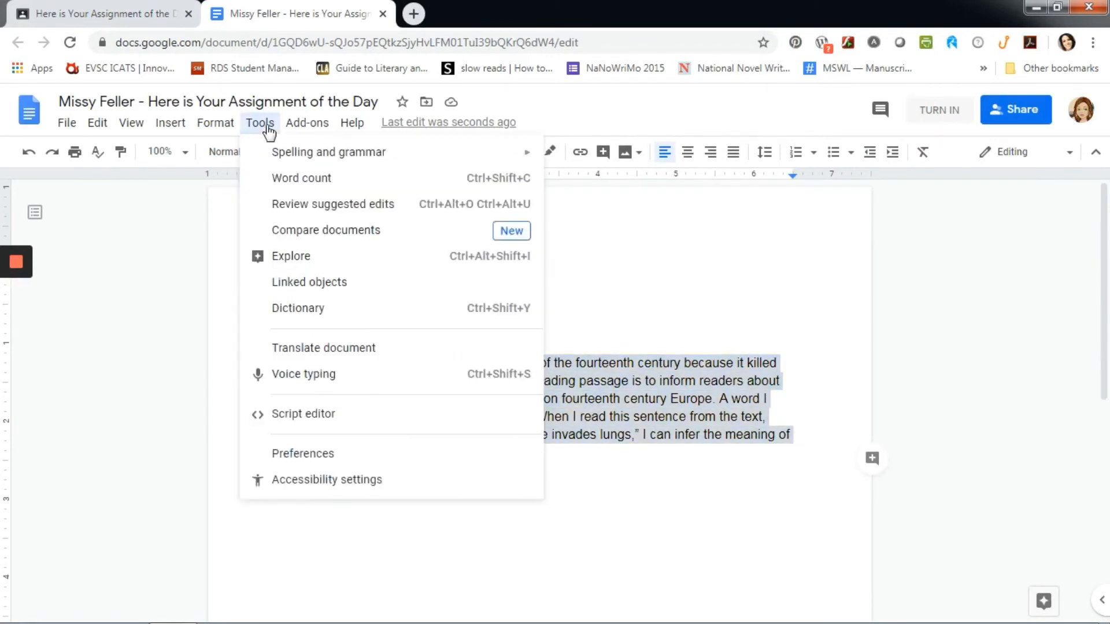
{"action": "left_click", "coordinate": [311, 179]}
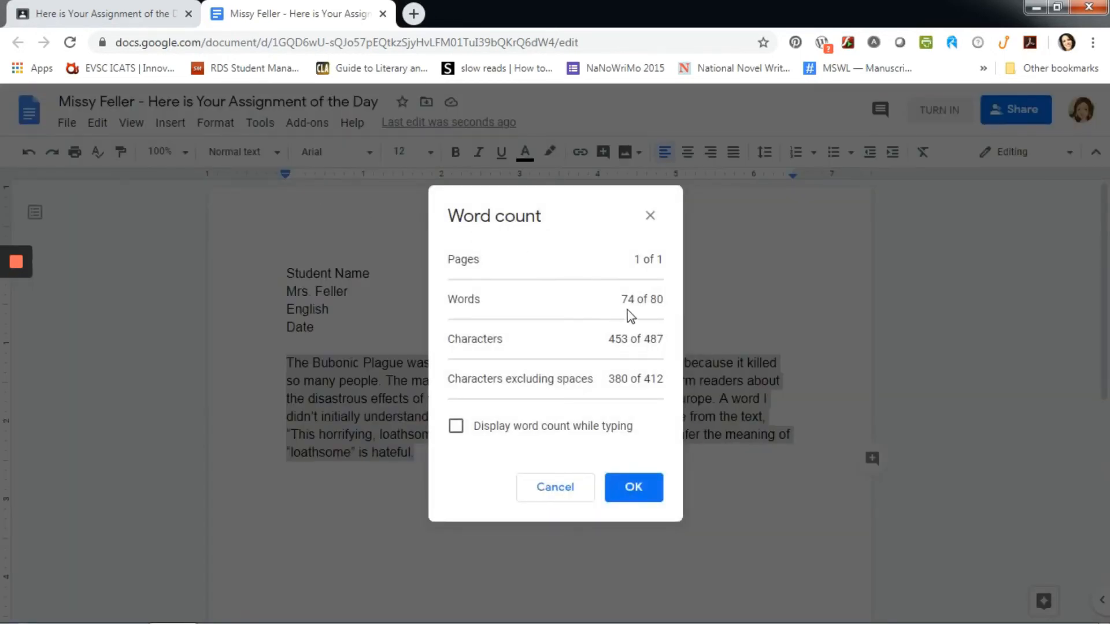
{"action": "left_click", "coordinate": [645, 501]}
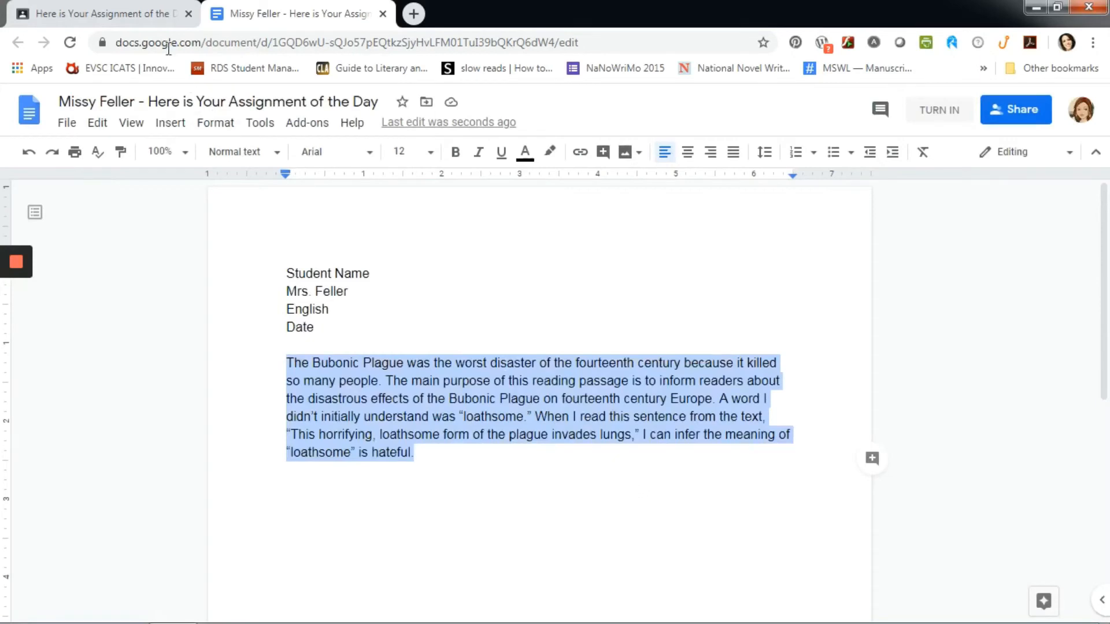
Review the assignment's rubric criteria and instructions in Classroom against the finished response in the document
{"action": "left_click", "coordinate": [148, 22]}
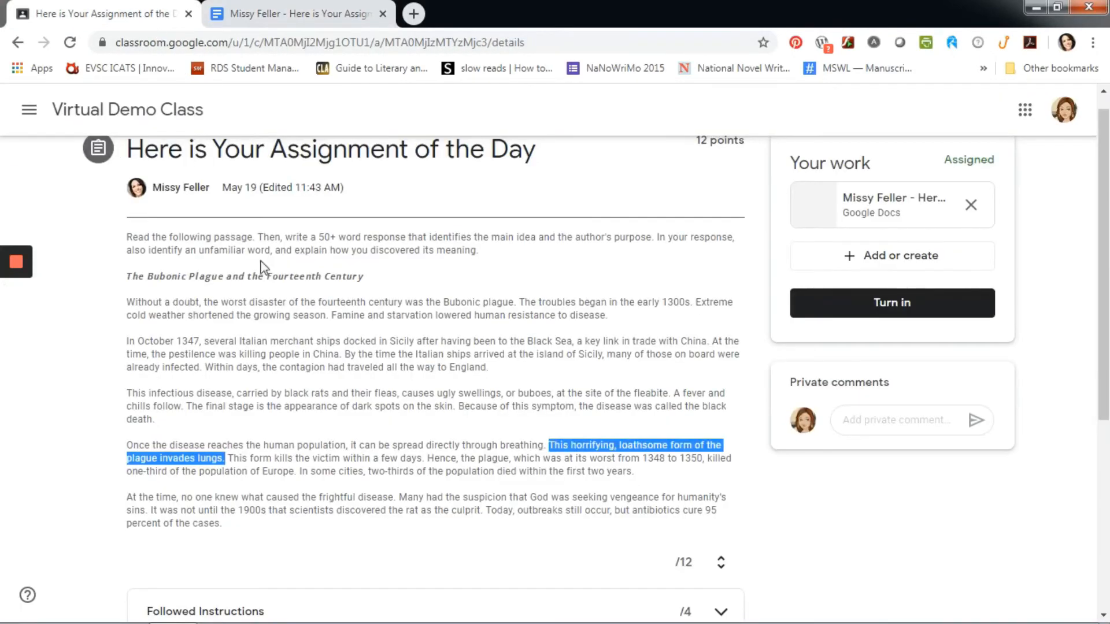
{"action": "scroll", "coordinate": [243, 405], "scroll_direction": "down", "scroll_amount": 5}
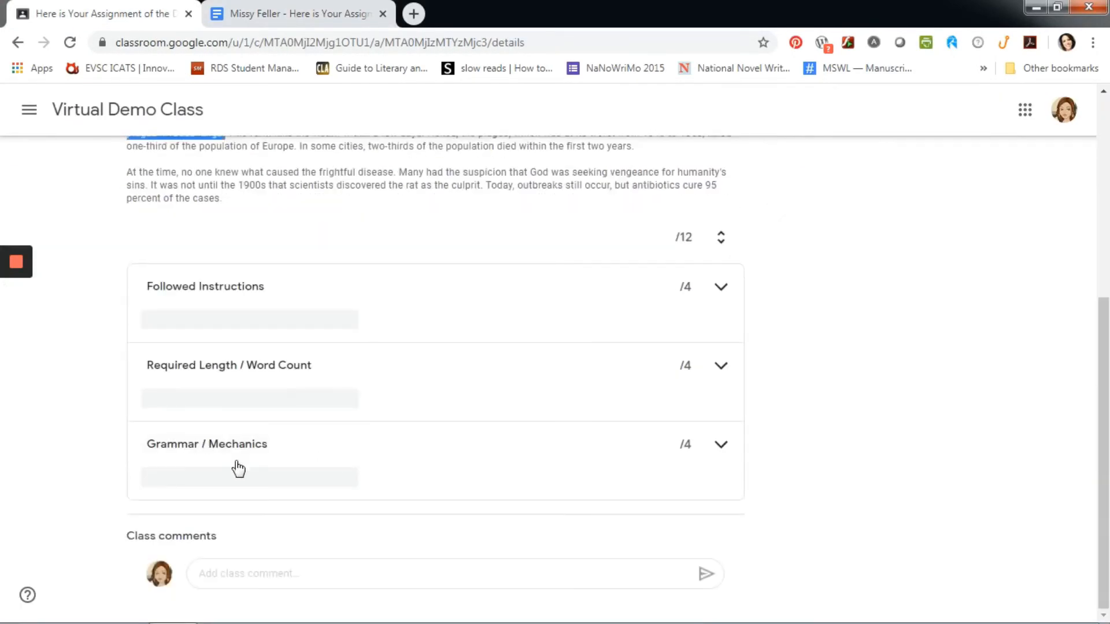
{"action": "left_click", "coordinate": [324, 16]}
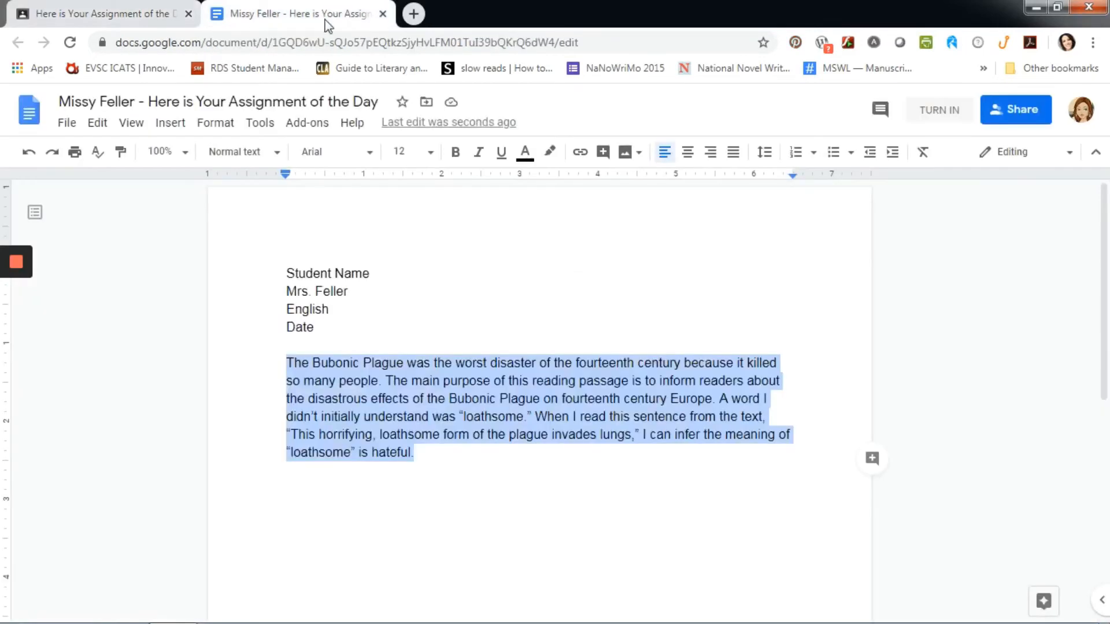
{"action": "left_click", "coordinate": [428, 489]}
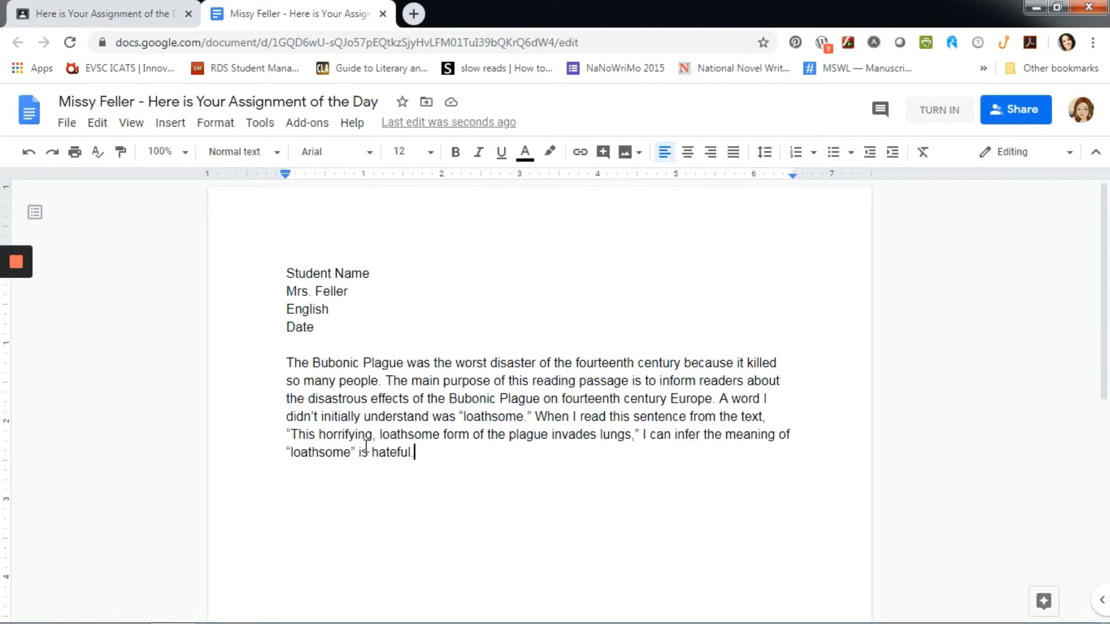
{"action": "left_click", "coordinate": [122, 17]}
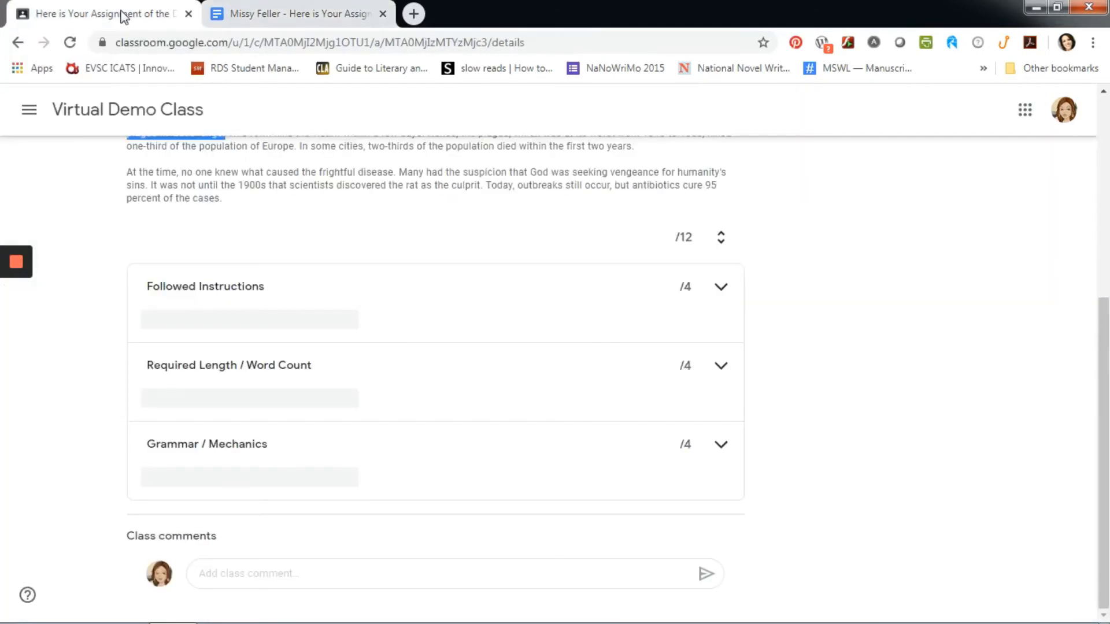
{"action": "scroll", "coordinate": [717, 440], "scroll_direction": "up", "scroll_amount": 6}
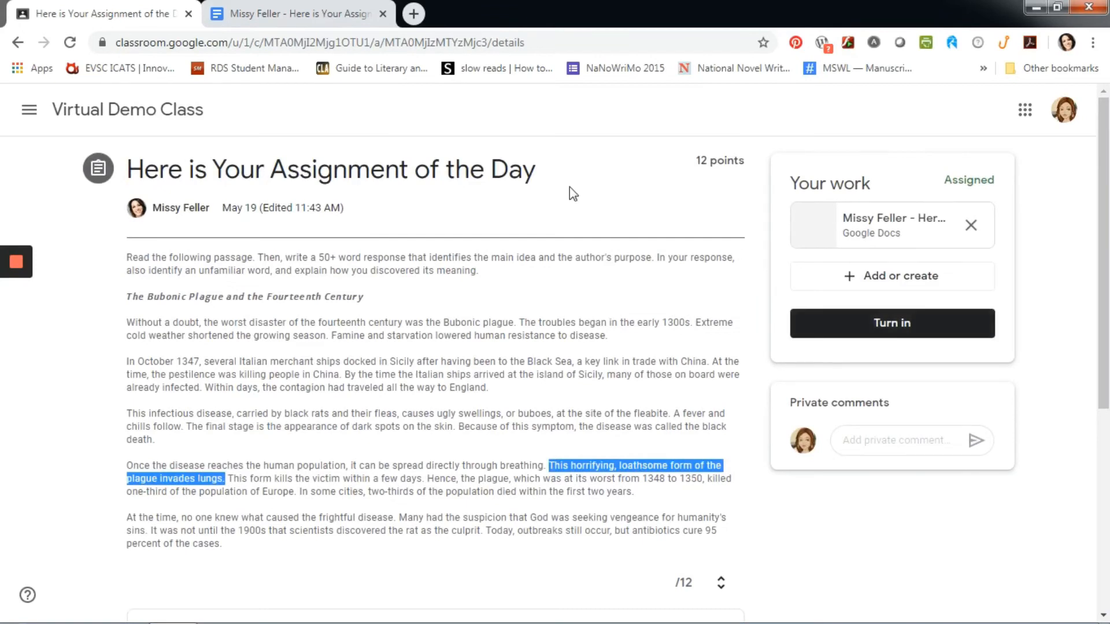
{"action": "left_click", "coordinate": [457, 13]}
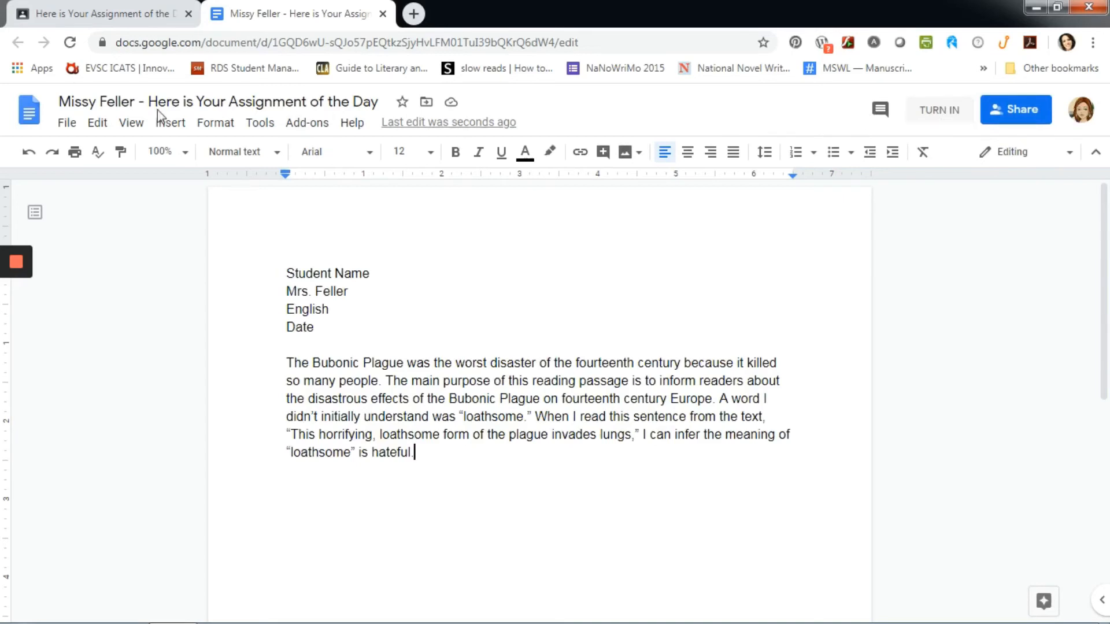
Return to the assignment page in Classroom and turn in the work with the attached response document
{"action": "left_click", "coordinate": [69, 11]}
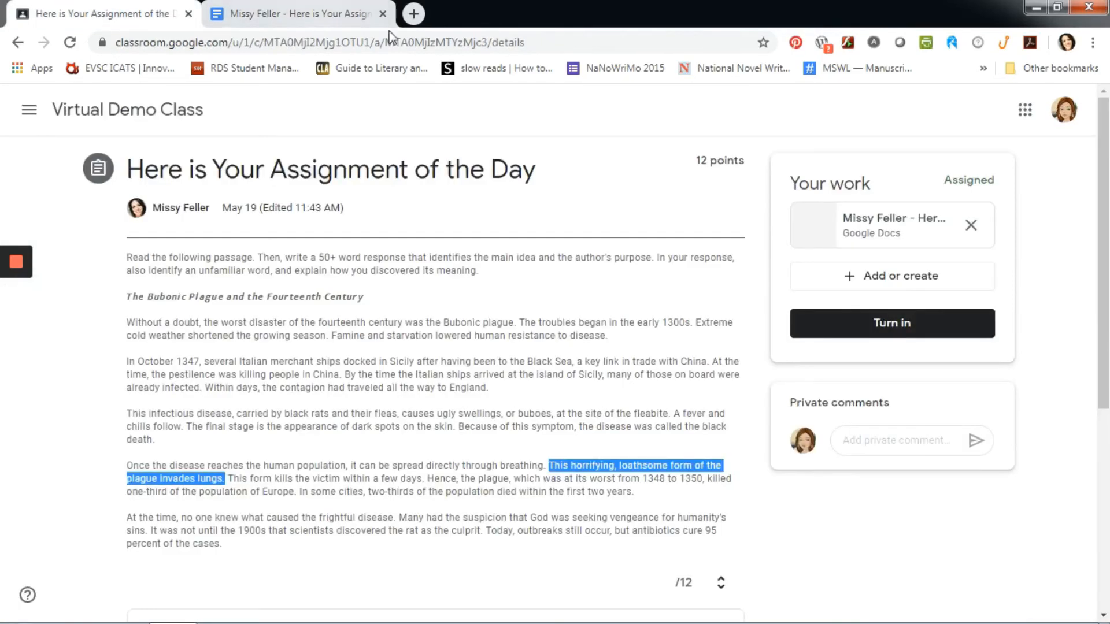
{"action": "left_click", "coordinate": [911, 327]}
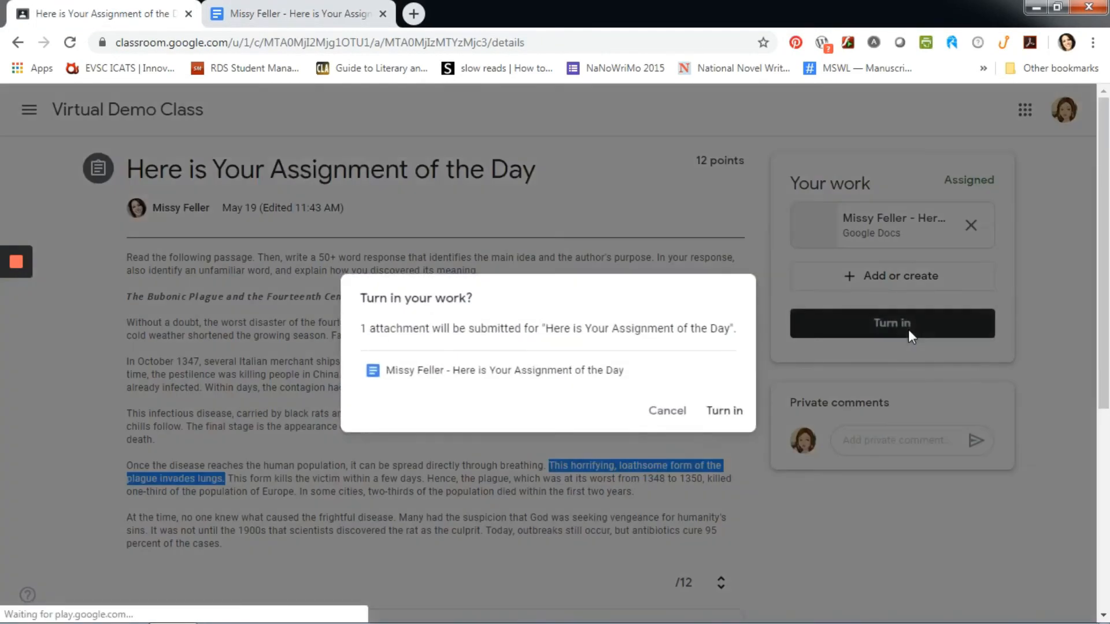
{"action": "left_click", "coordinate": [732, 411]}
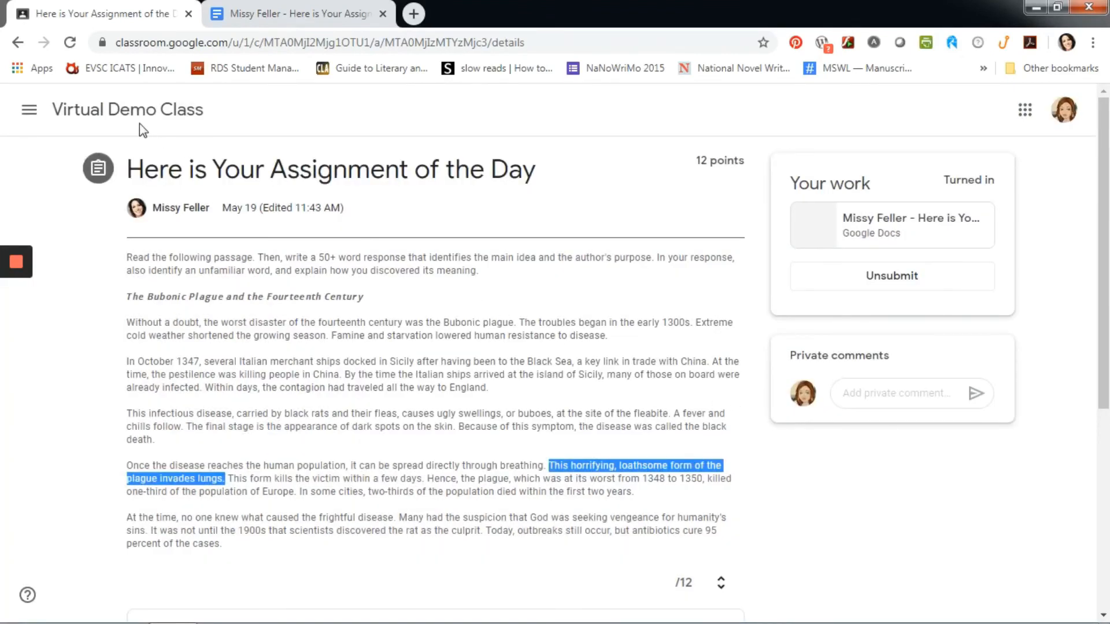
Check the submission status of "Here is Your Assignment of the Day" in the Virtual Demo Class classwork list, then collapse its details
{"action": "left_click", "coordinate": [124, 113]}
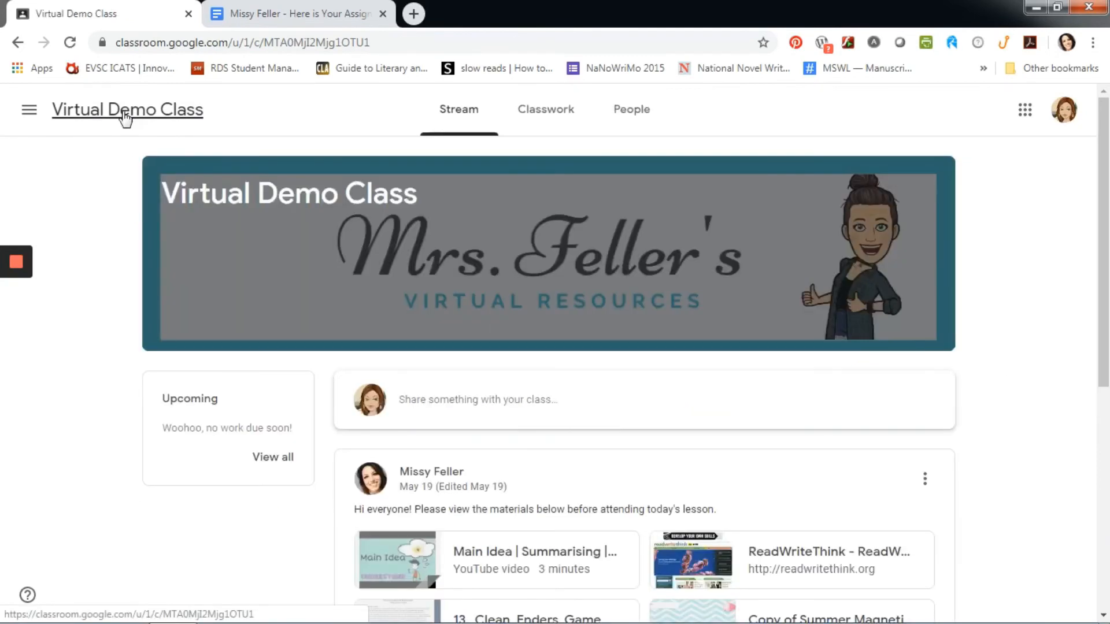
{"action": "left_click", "coordinate": [535, 113]}
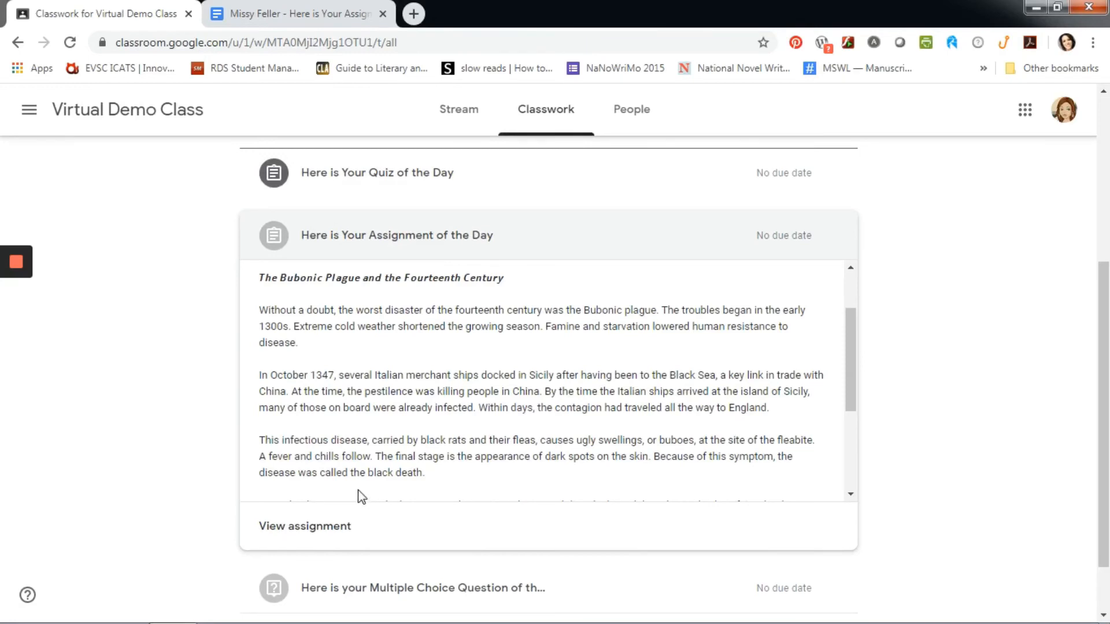
{"action": "scroll", "coordinate": [357, 496], "scroll_direction": "down", "scroll_amount": 3}
{"action": "scroll", "coordinate": [355, 489], "scroll_direction": "up", "scroll_amount": 5}
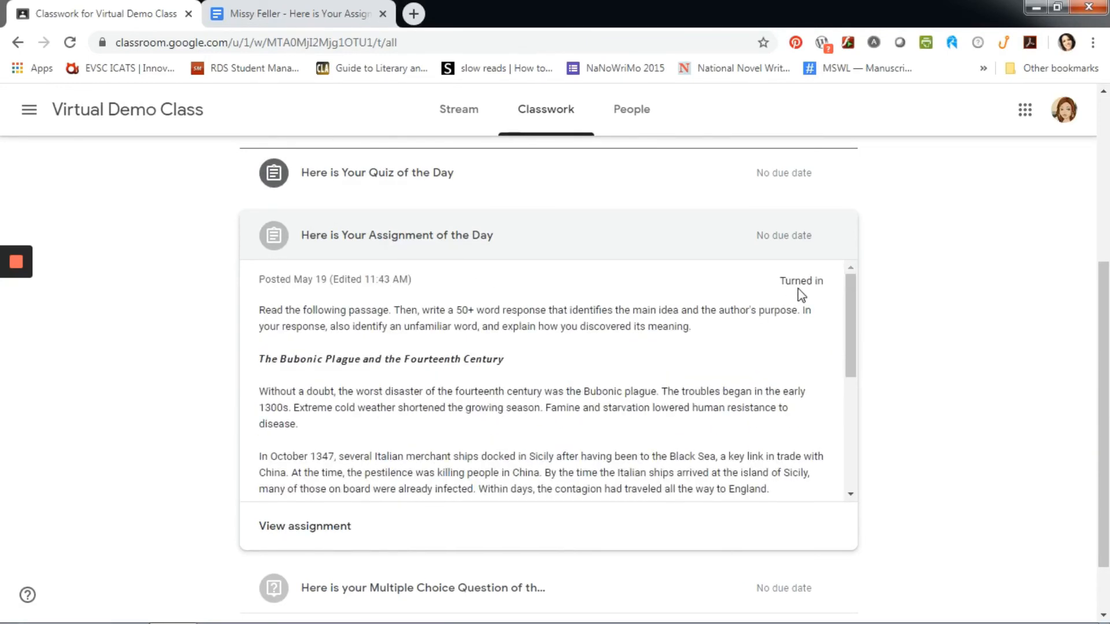
{"action": "left_click", "coordinate": [453, 254]}
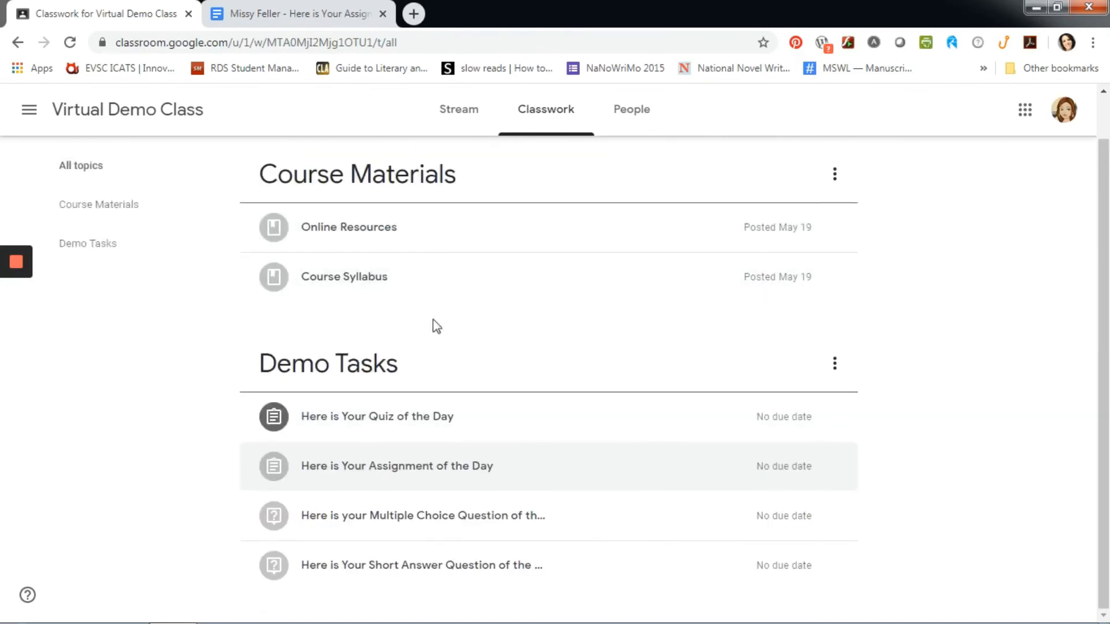